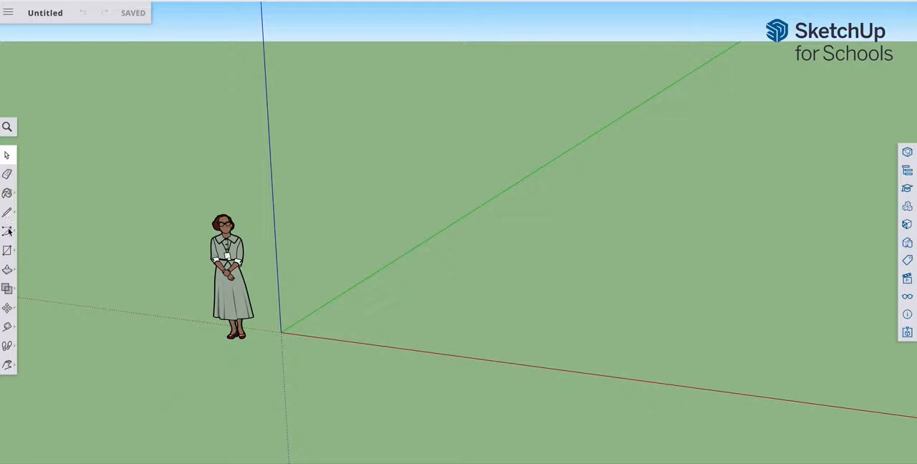
pyautogui.click(8, 270)
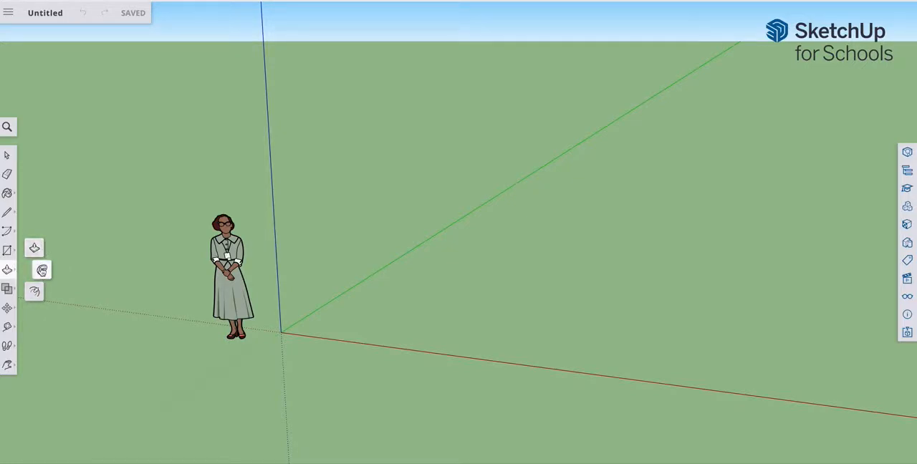
pyautogui.click(42, 270)
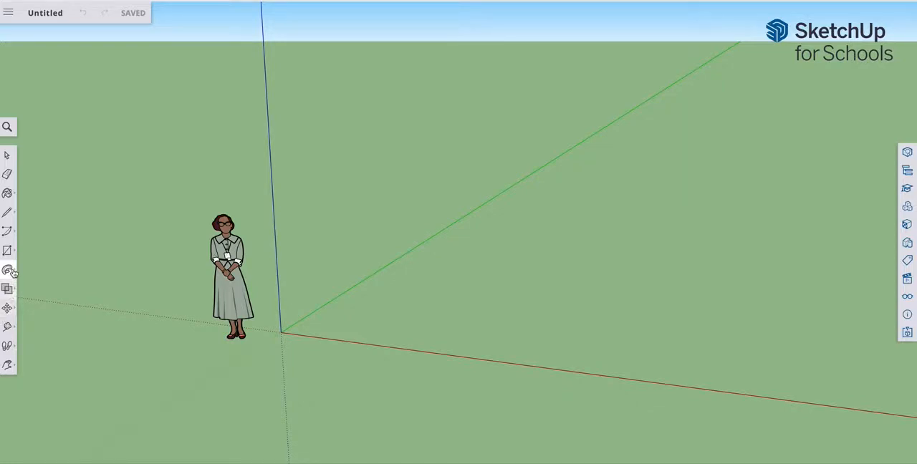
pyautogui.click(9, 194)
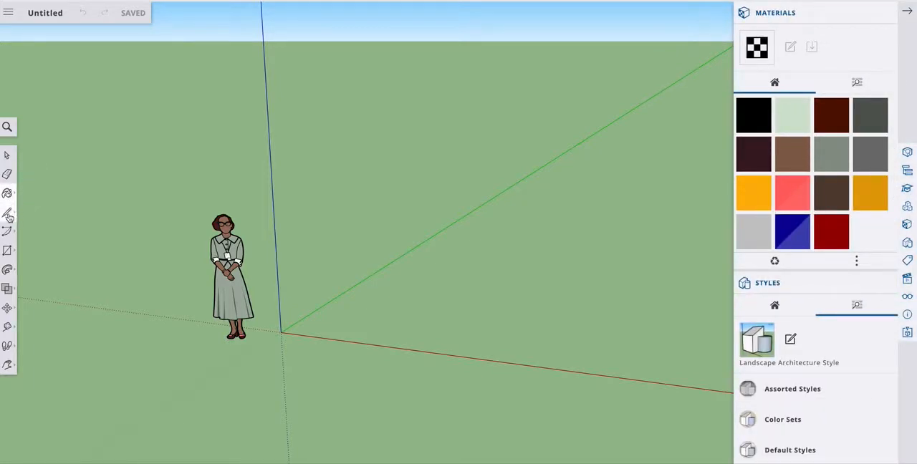
pyautogui.click(9, 214)
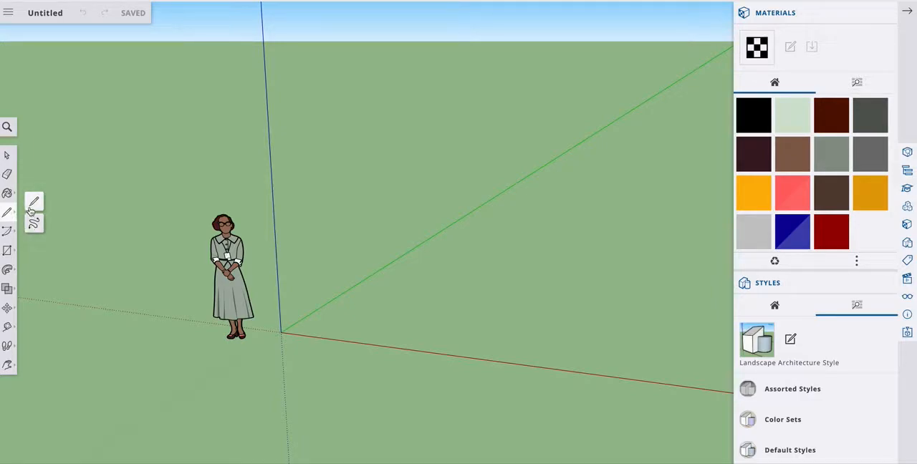
pyautogui.click(33, 204)
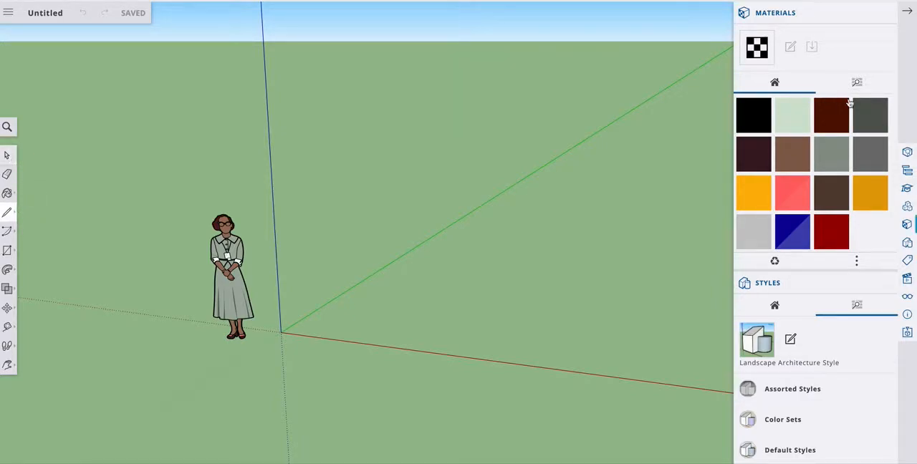
pyautogui.click(908, 14)
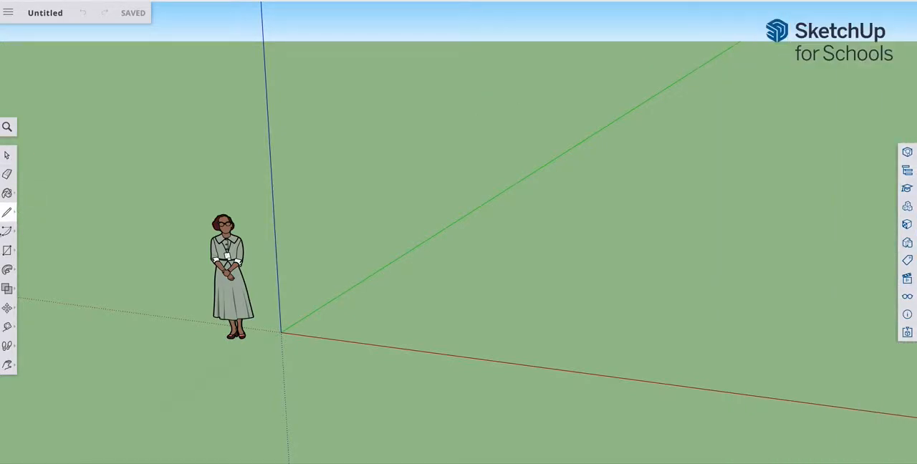
pyautogui.click(8, 157)
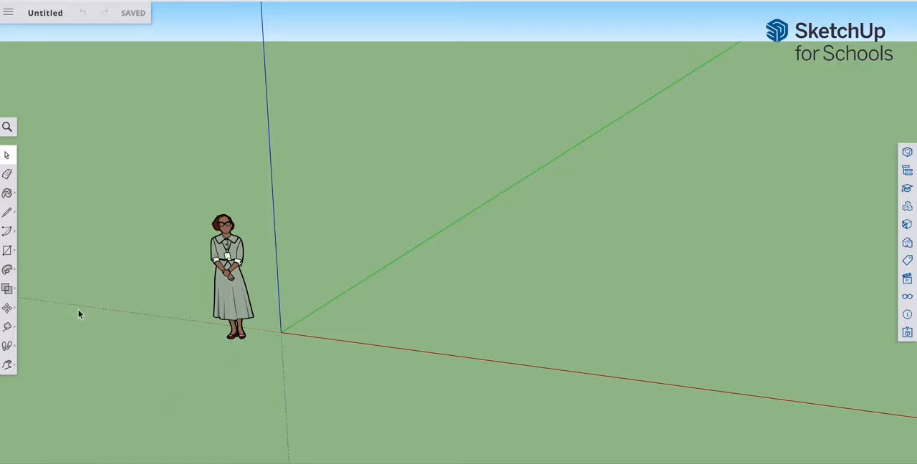
# Step: Orbit, zoom and pan the view around the standing figure and the axis origin to examine the empty scene
pyautogui.click(10, 368)
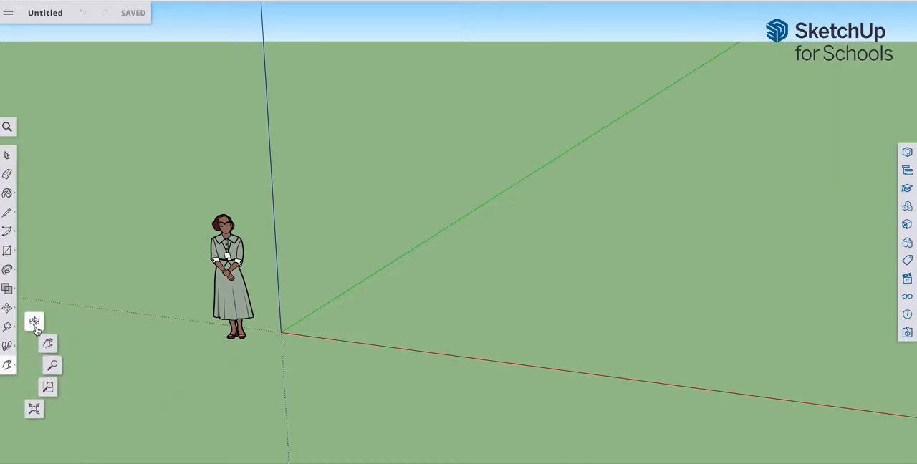
pyautogui.click(33, 326)
pyautogui.moveTo(237, 368); pyautogui.dragTo(363, 333)
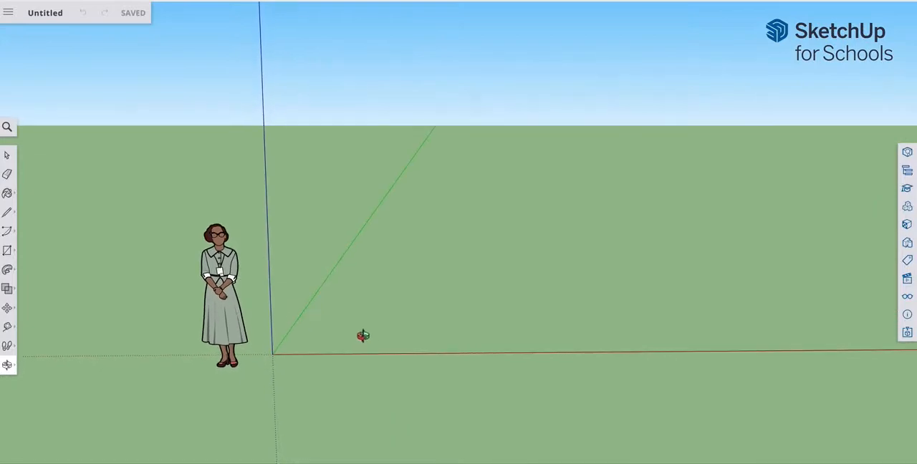
pyautogui.click(13, 367)
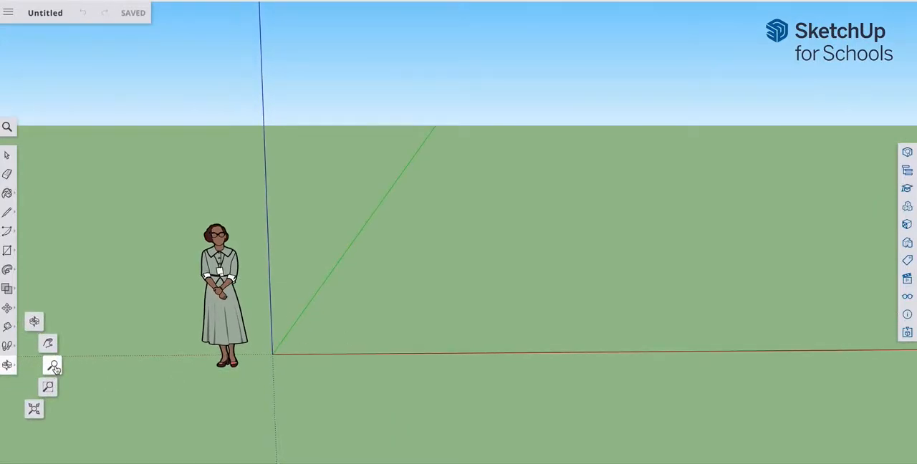
pyautogui.click(55, 367)
pyautogui.moveTo(685, 329); pyautogui.dragTo(344, 334)
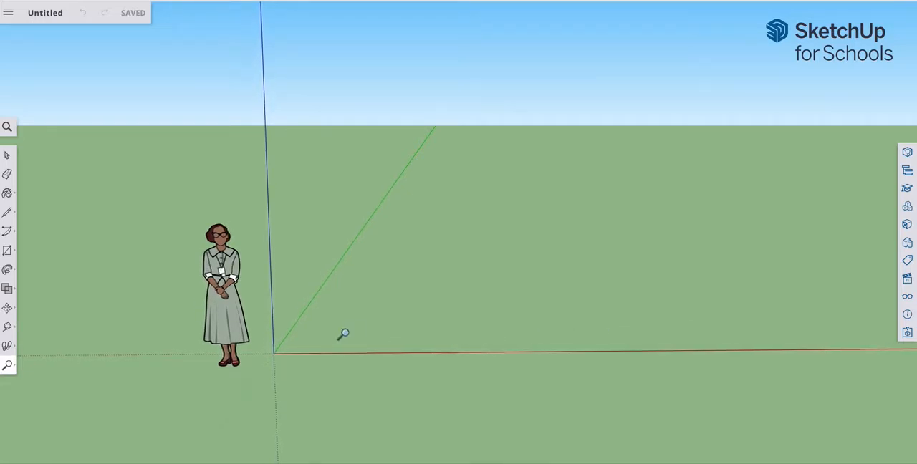
pyautogui.scroll(-1, 405, 262)
pyautogui.moveTo(713, 222); pyautogui.dragTo(416, 293)
pyautogui.moveTo(439, 195); pyautogui.dragTo(536, 364)
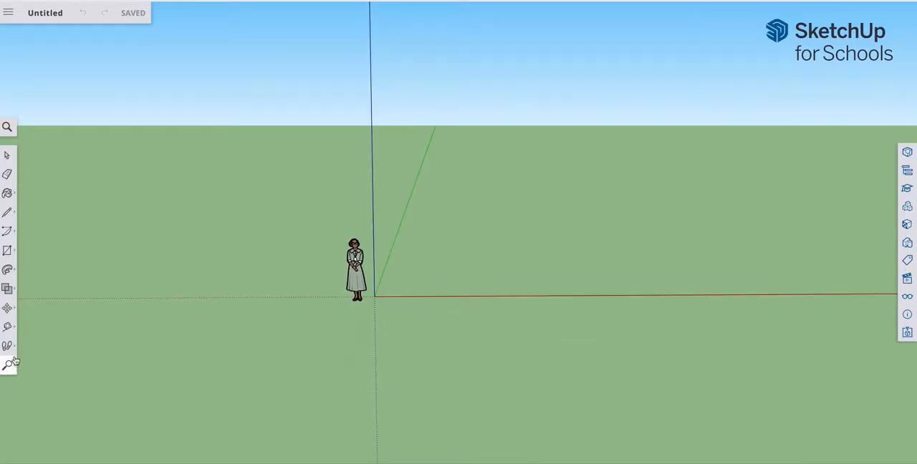
pyautogui.click(9, 366)
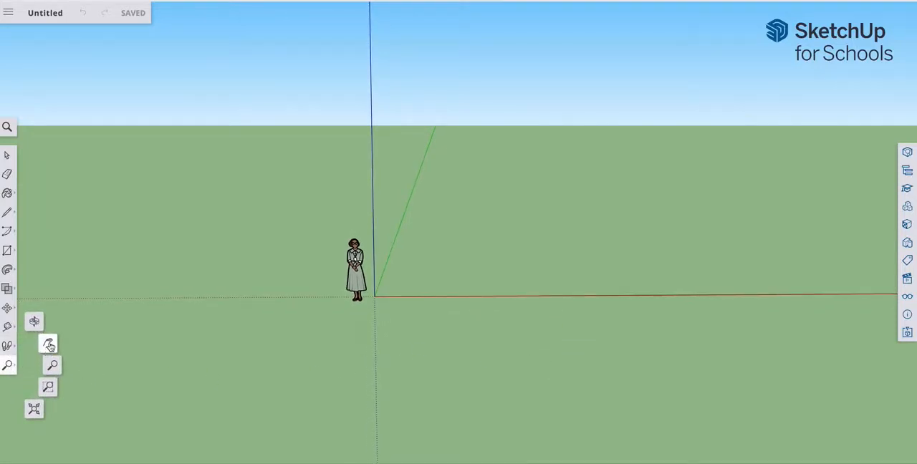
pyautogui.click(47, 363)
pyautogui.moveTo(439, 332); pyautogui.dragTo(187, 404)
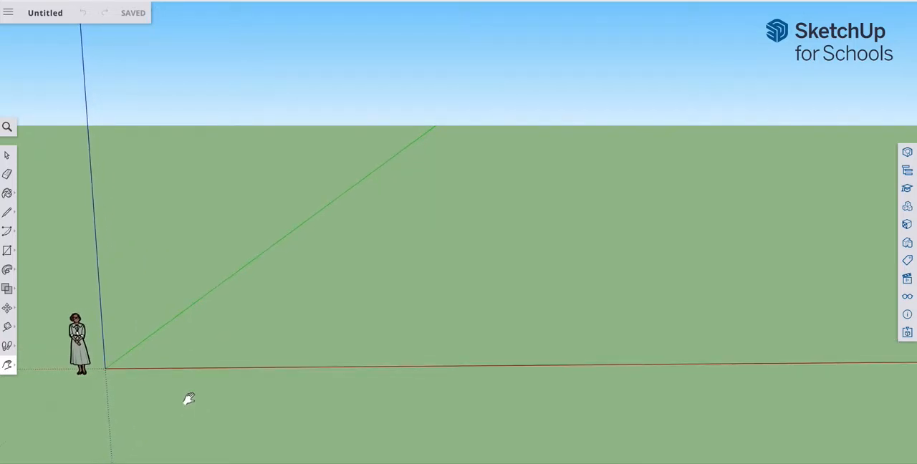
# Step: Reframe the empty scene with Orbit, Zoom and Pan to view the open ground between the red and green axes
pyautogui.click(9, 367)
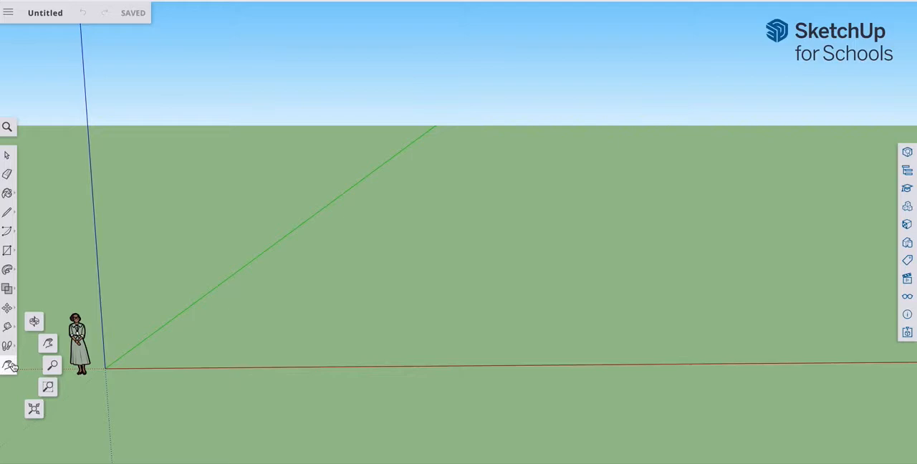
pyautogui.click(35, 323)
pyautogui.moveTo(430, 262); pyautogui.dragTo(461, 273)
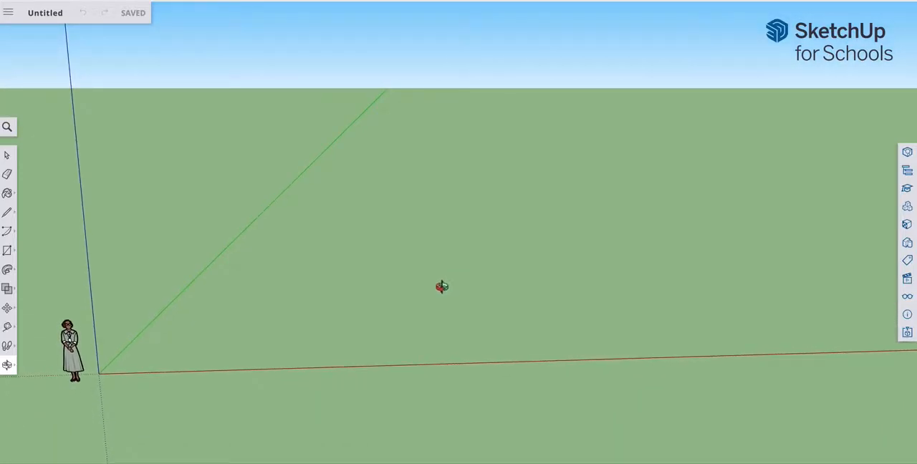
pyautogui.click(8, 367)
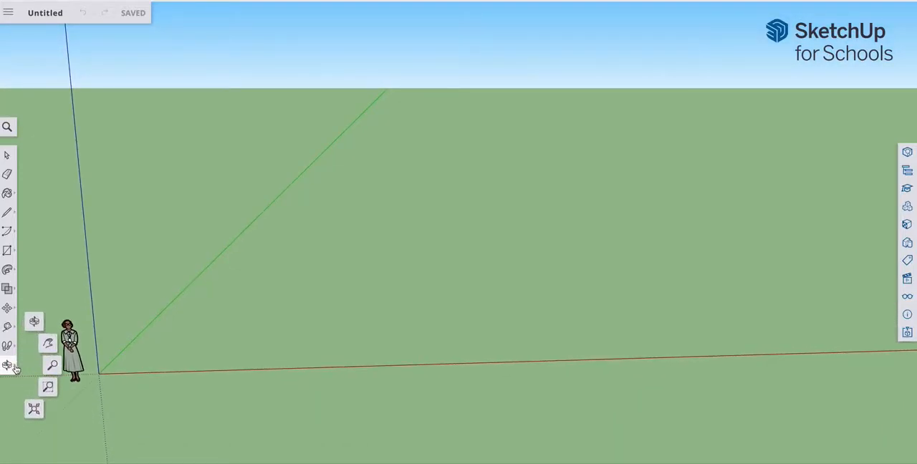
pyautogui.click(49, 365)
pyautogui.moveTo(684, 205); pyautogui.dragTo(179, 429)
pyautogui.moveTo(581, 114); pyautogui.dragTo(382, 424)
pyautogui.moveTo(356, 190); pyautogui.dragTo(371, 402)
pyautogui.moveTo(503, 158); pyautogui.dragTo(352, 296)
pyautogui.click(7, 366)
pyautogui.click(49, 344)
pyautogui.moveTo(301, 367); pyautogui.dragTo(213, 387)
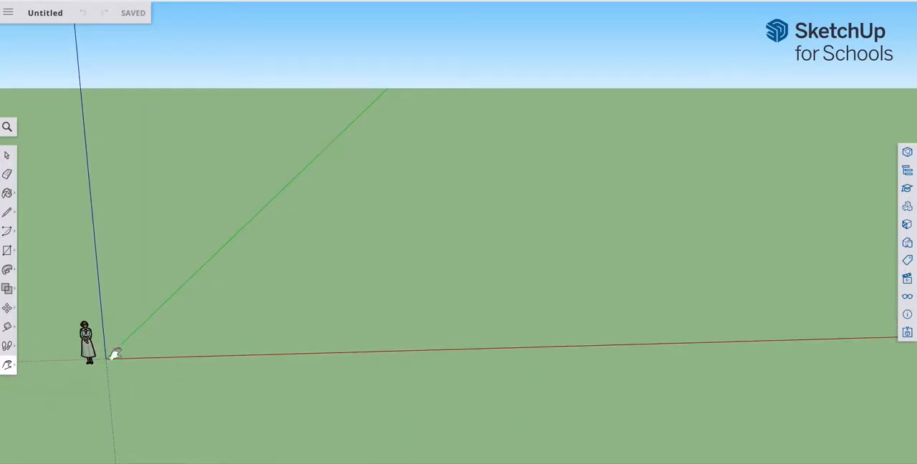
# Step: Draw a large rectangle flat on the ground between the red and green axes, clear of the standing figure
pyautogui.click(9, 251)
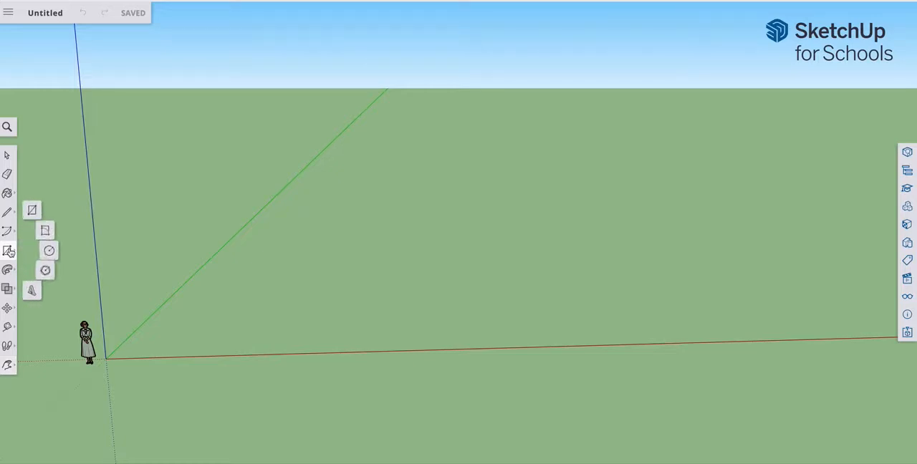
pyautogui.click(34, 209)
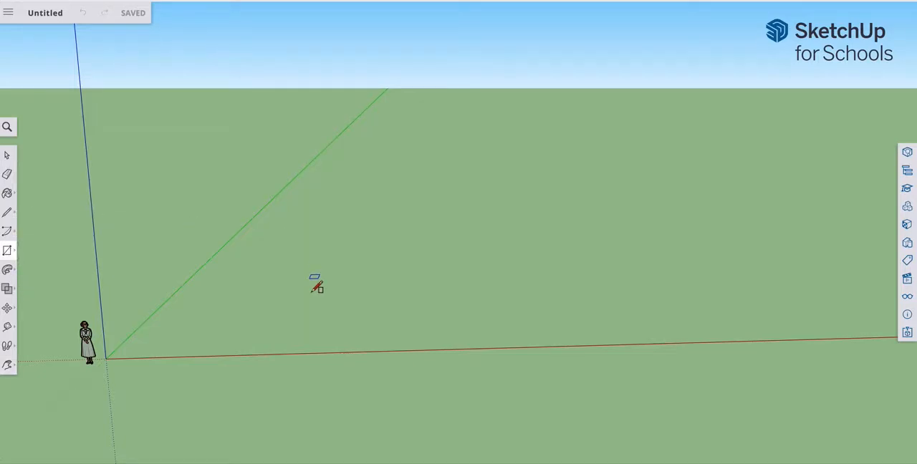
pyautogui.click(308, 301)
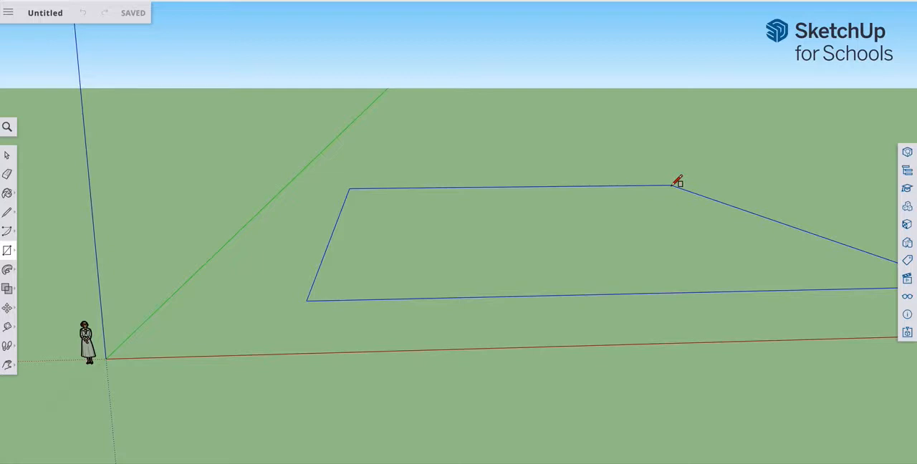
pyautogui.click(673, 185)
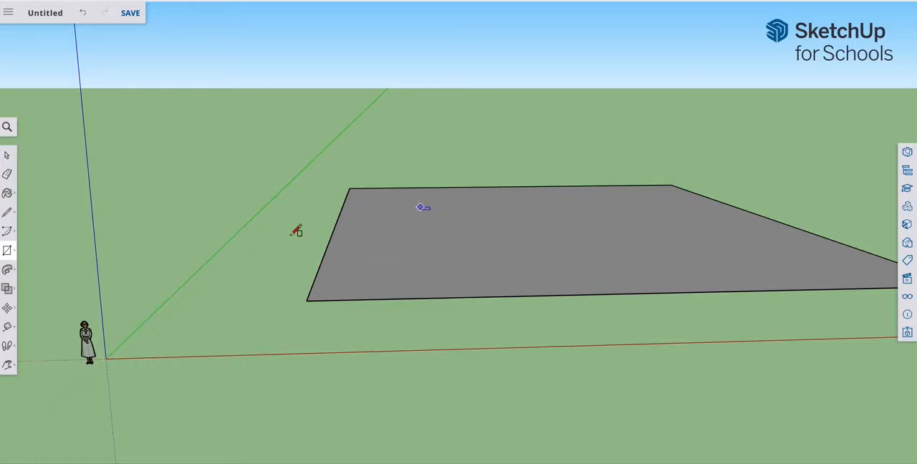
# Step: Offset the ground rectangle's outline inward to form a smaller rectangle with a wide border around it
pyautogui.click(8, 365)
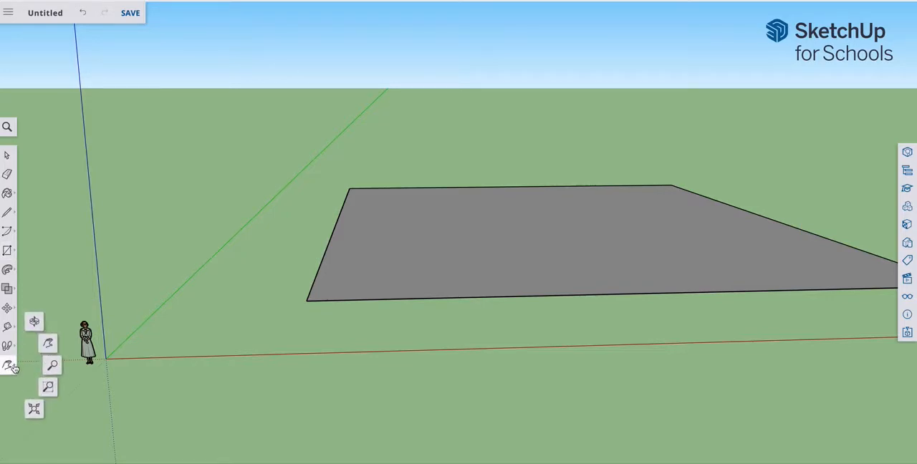
pyautogui.click(36, 320)
pyautogui.moveTo(368, 291); pyautogui.dragTo(273, 362)
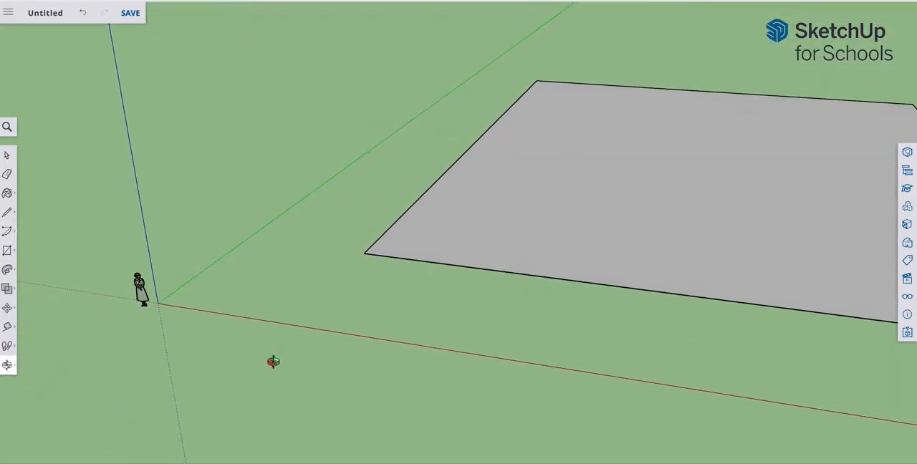
pyautogui.click(8, 365)
pyautogui.click(48, 346)
pyautogui.moveTo(461, 328); pyautogui.dragTo(229, 326)
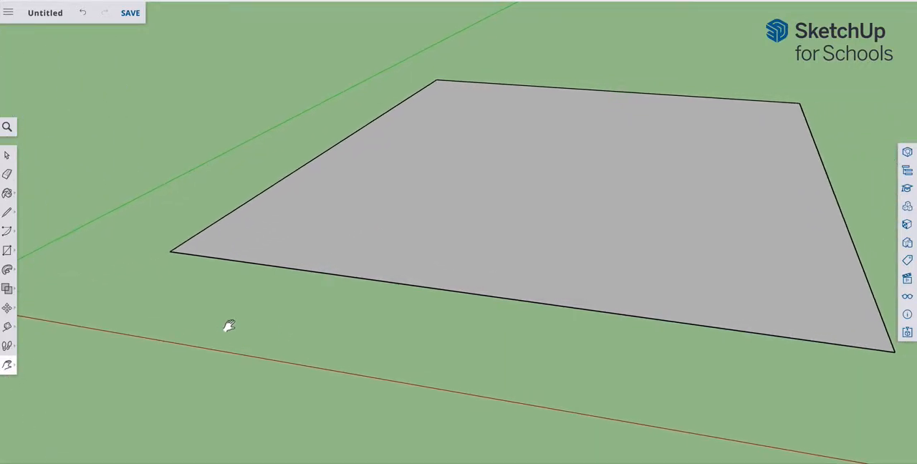
pyautogui.click(14, 272)
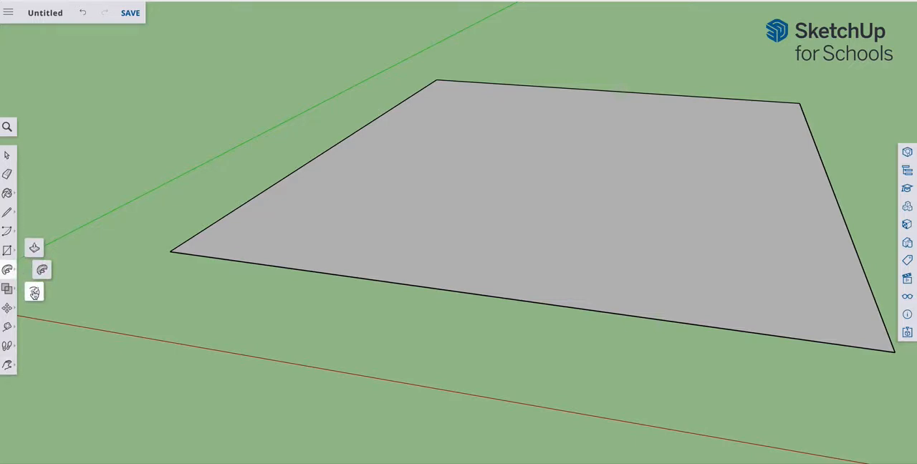
pyautogui.click(34, 294)
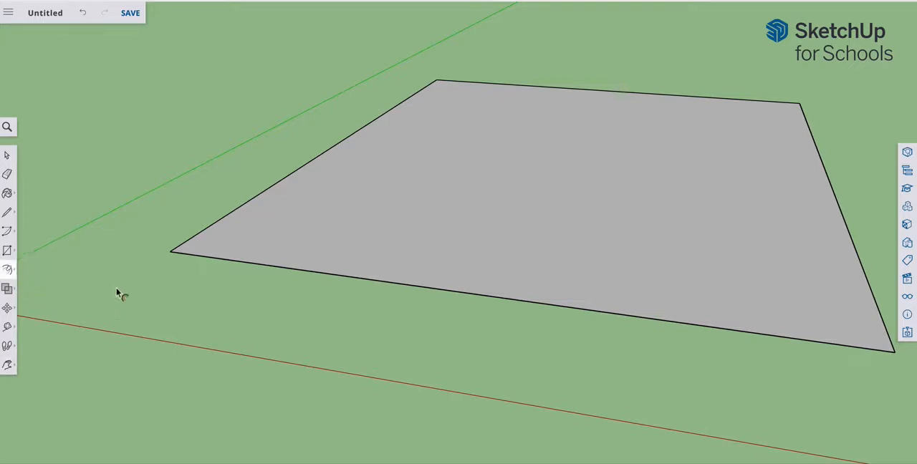
pyautogui.click(238, 240)
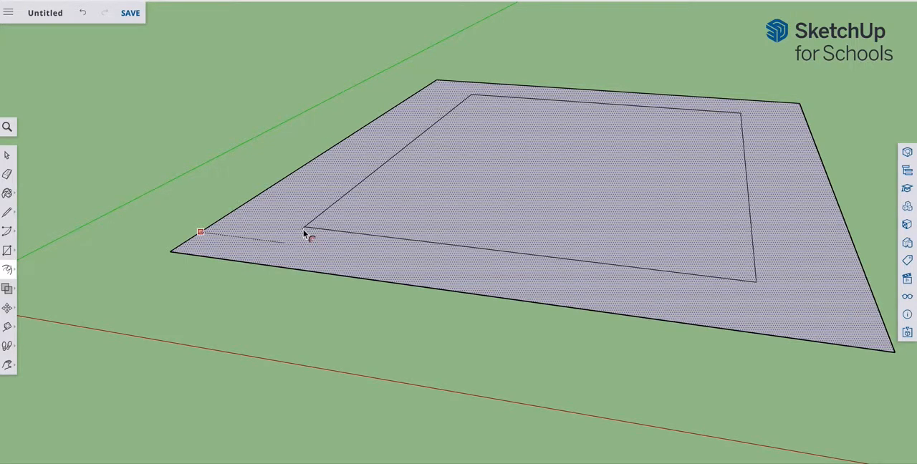
pyautogui.click(294, 236)
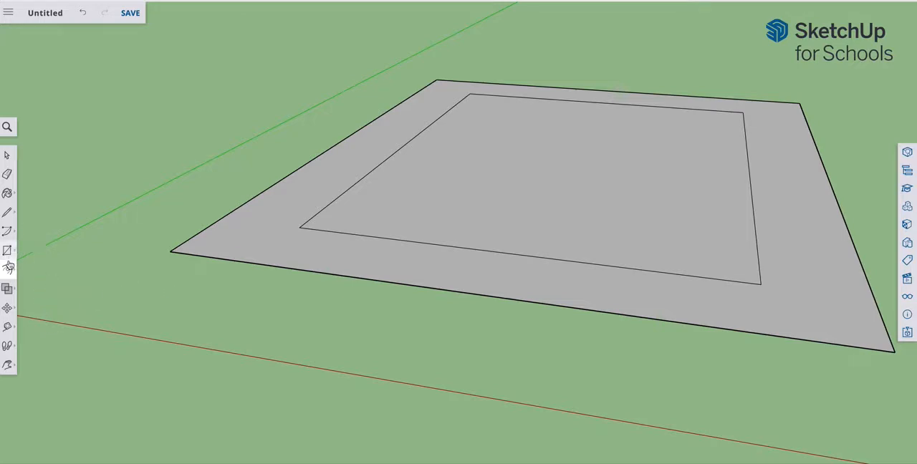
# Step: Draw a circle centred on each of the outer rectangle's near-left and far-left corners, with radii ending on the adjoining front and back edges
pyautogui.moveTo(7, 251)
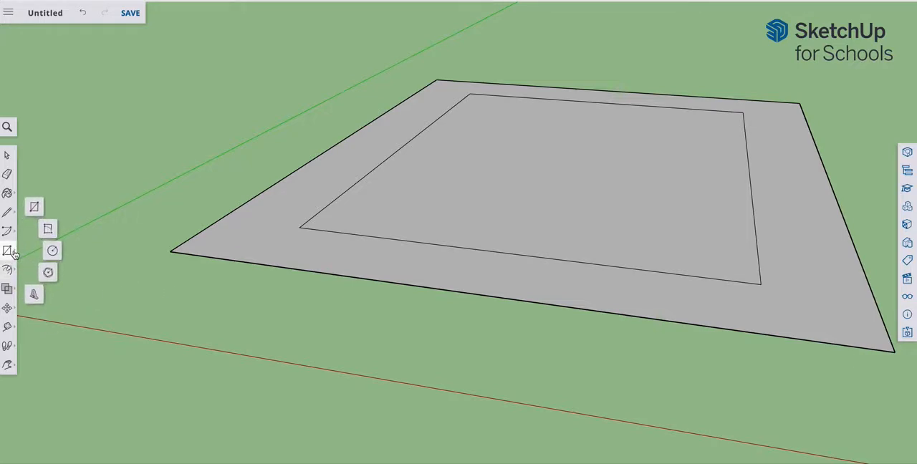
pyautogui.click(52, 252)
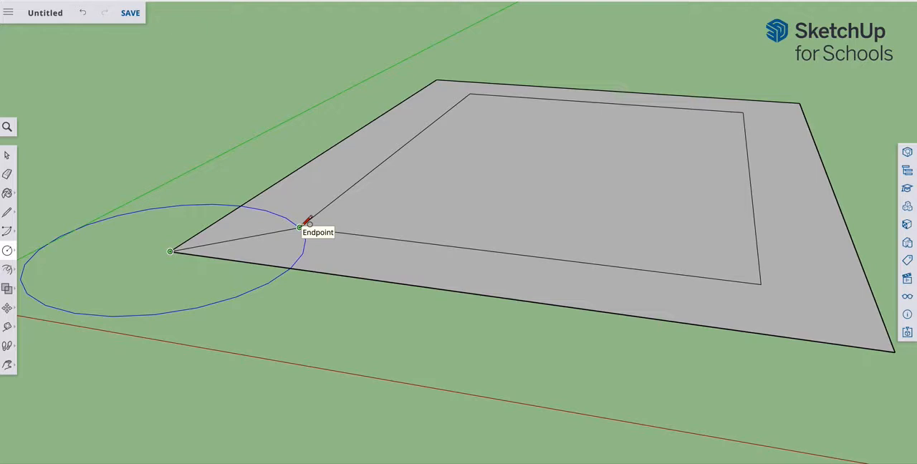
pyautogui.click(255, 262)
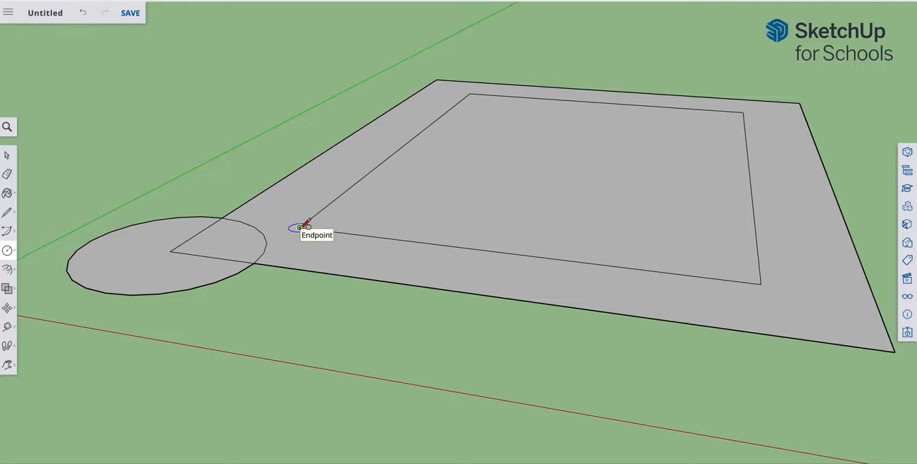
pyautogui.click(7, 251)
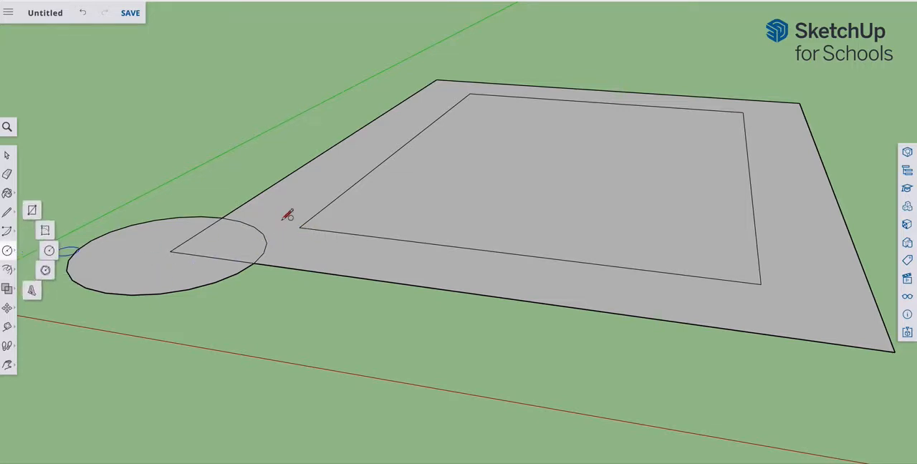
pyautogui.click(436, 80)
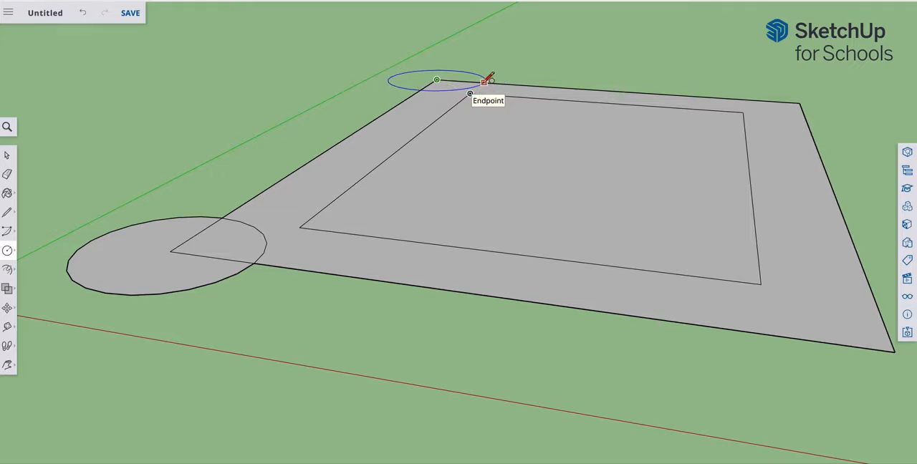
pyautogui.click(485, 81)
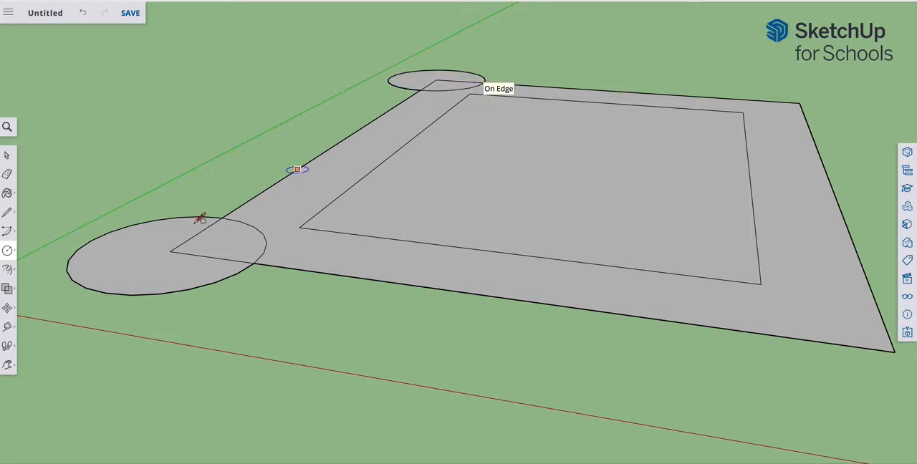
# Step: Draw circles centred on the outer rectangle's near-right and far-right corners, with radii ending on the right edge, in line with the inner rectangle's front and back edges
pyautogui.click(9, 368)
pyautogui.moveTo(680, 252); pyautogui.dragTo(427, 194)
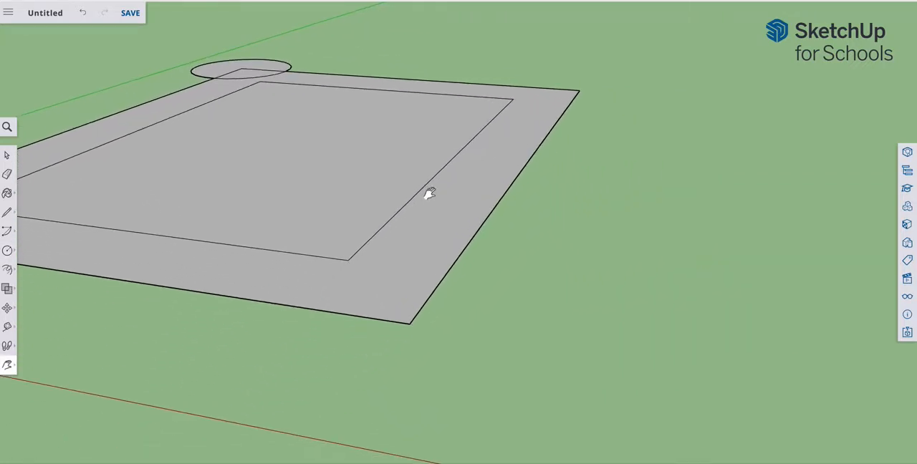
pyautogui.click(16, 254)
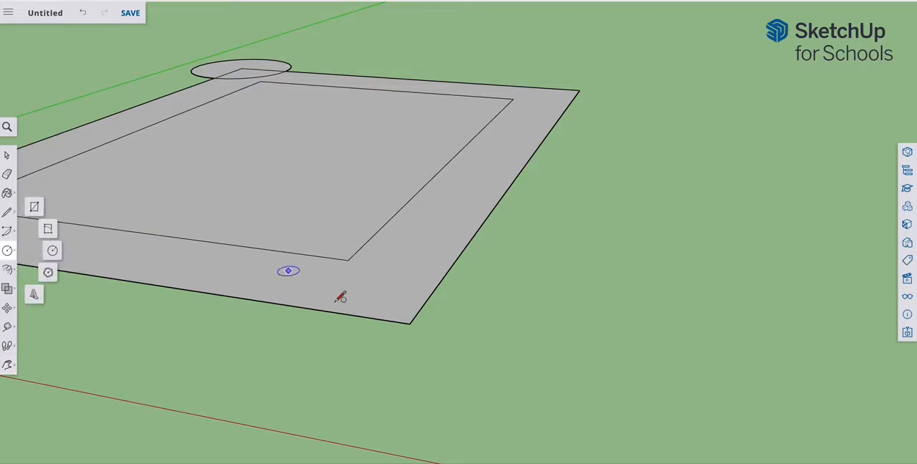
pyautogui.click(409, 324)
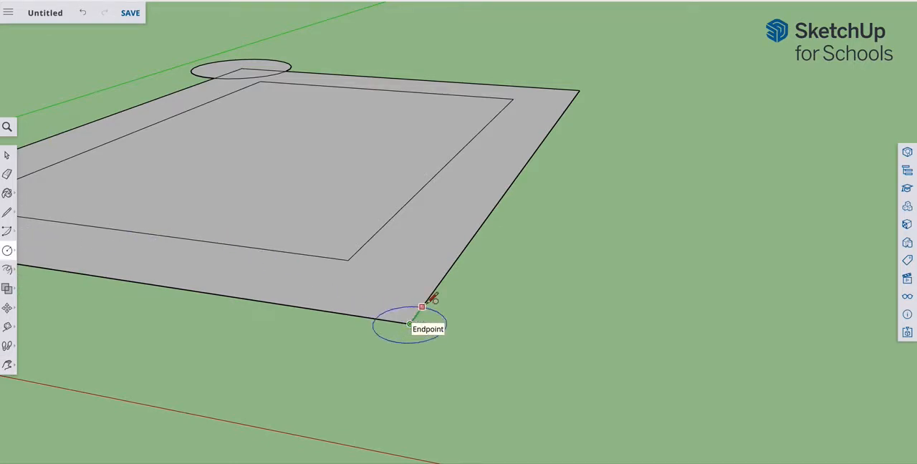
pyautogui.click(452, 269)
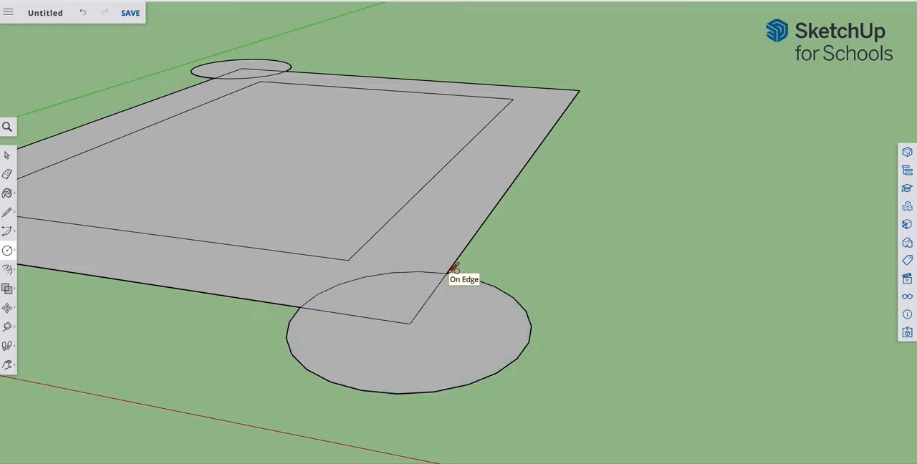
pyautogui.click(579, 89)
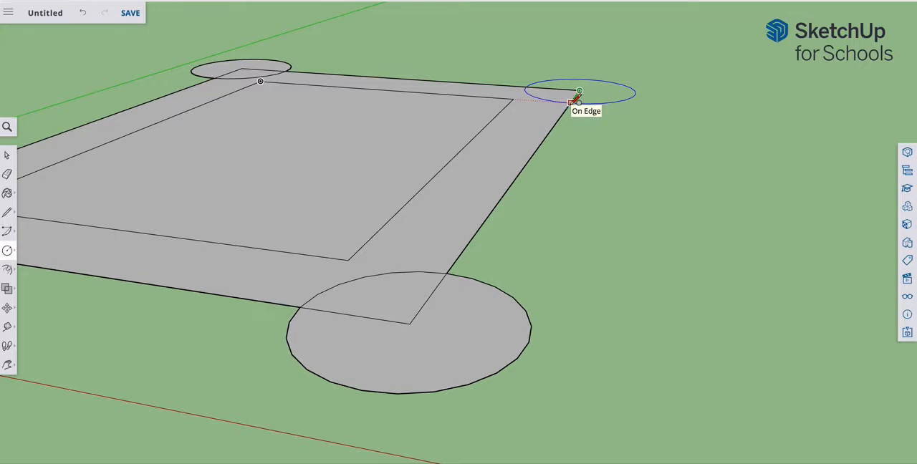
pyautogui.click(584, 102)
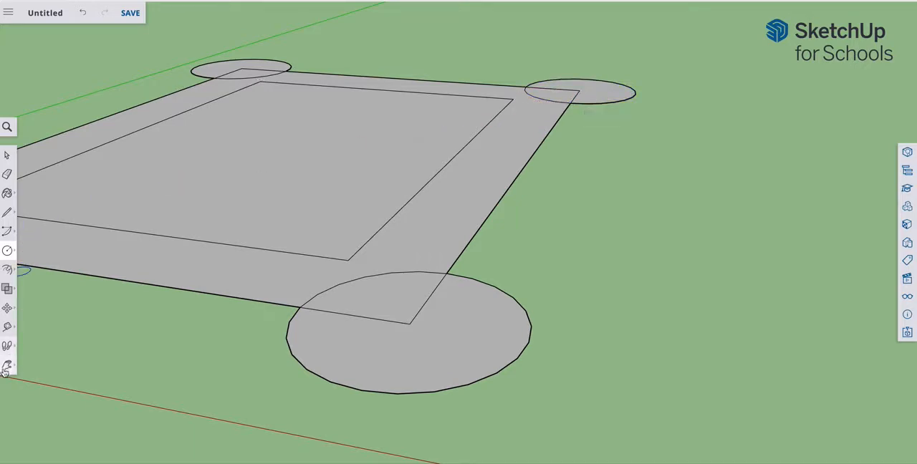
# Step: Erase the circle arcs and rectangle corner lines overlapping at all four corners, merging the circles with the border into one continuous face
pyautogui.click(7, 368)
pyautogui.moveTo(168, 321); pyautogui.dragTo(425, 308)
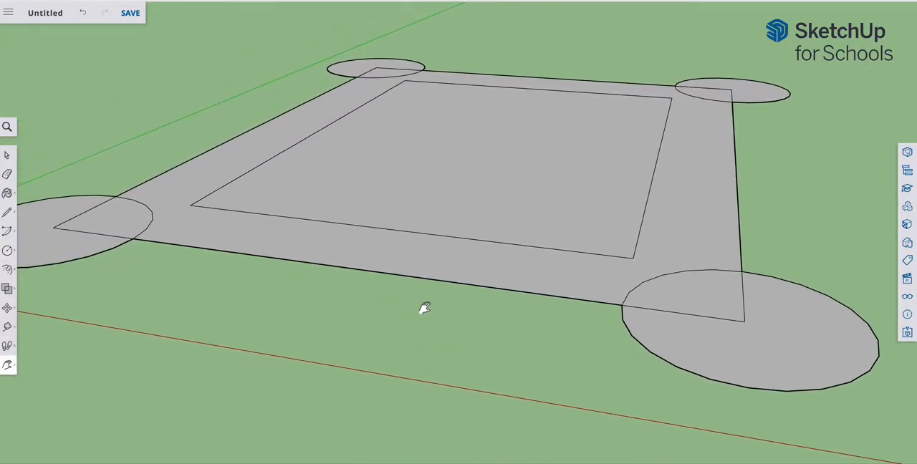
pyautogui.click(8, 366)
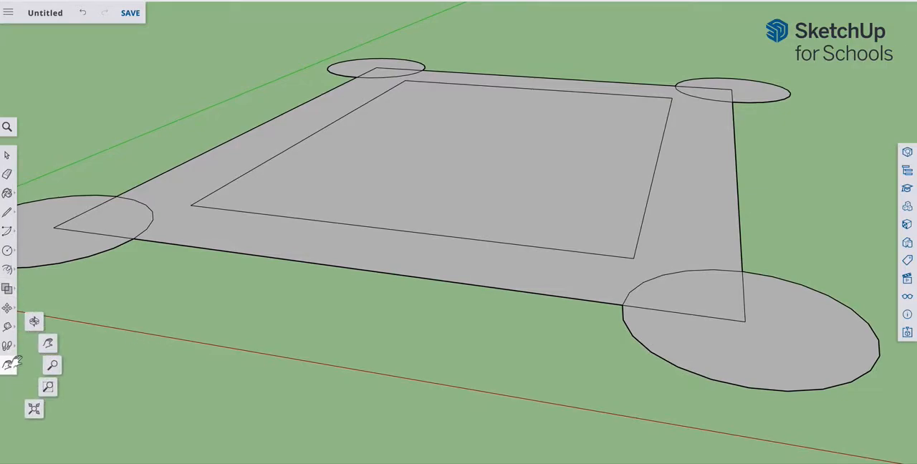
pyautogui.click(35, 320)
pyautogui.moveTo(464, 175); pyautogui.dragTo(444, 287)
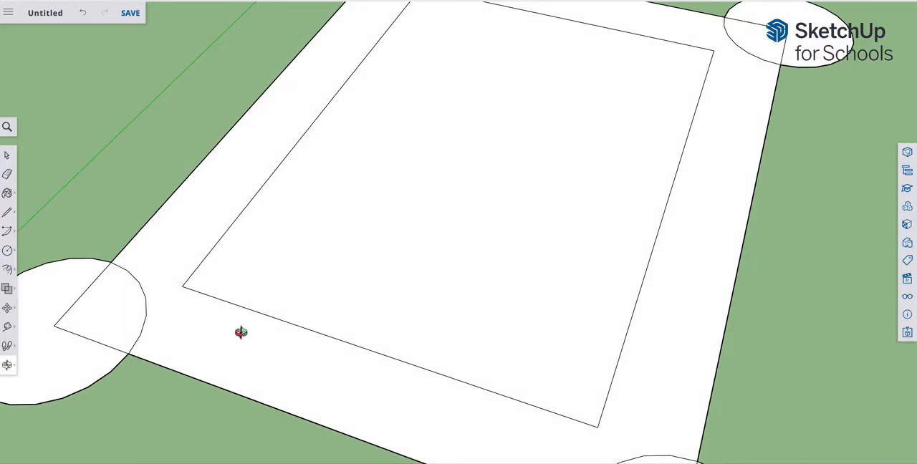
pyautogui.click(8, 366)
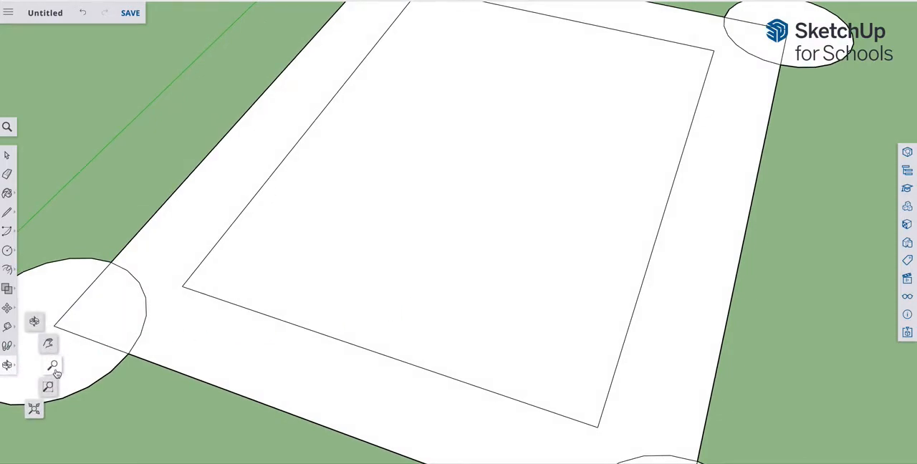
pyautogui.click(48, 381)
pyautogui.moveTo(459, 277); pyautogui.dragTo(292, 329)
pyautogui.moveTo(481, 240)
pyautogui.mouseDown()
pyautogui.moveTo(342, 267)
pyautogui.moveTo(308, 284)
pyautogui.moveTo(399, 261)
pyautogui.moveTo(202, 276)
pyautogui.mouseUp()
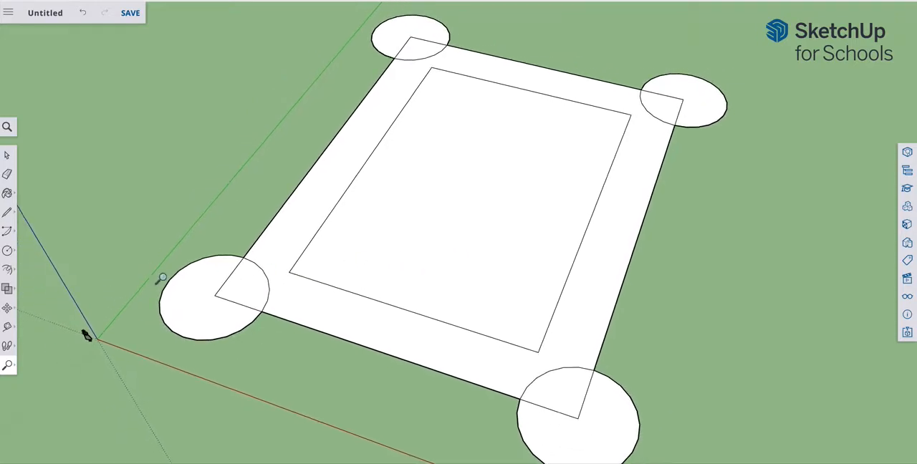
pyautogui.click(7, 175)
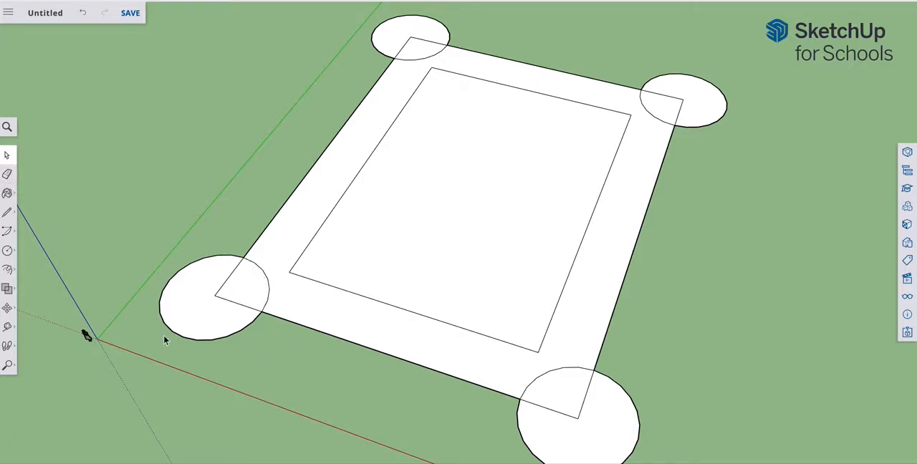
pyautogui.click(7, 174)
pyautogui.moveTo(269, 263)
pyautogui.mouseDown()
pyautogui.moveTo(229, 277)
pyautogui.moveTo(205, 303)
pyautogui.moveTo(243, 298)
pyautogui.mouseUp()
pyautogui.moveTo(570, 367)
pyautogui.mouseDown()
pyautogui.moveTo(574, 360)
pyautogui.moveTo(588, 385)
pyautogui.moveTo(576, 431)
pyautogui.moveTo(573, 347)
pyautogui.mouseUp()
pyautogui.moveTo(681, 106)
pyautogui.mouseDown()
pyautogui.moveTo(666, 94)
pyautogui.moveTo(647, 123)
pyautogui.mouseUp()
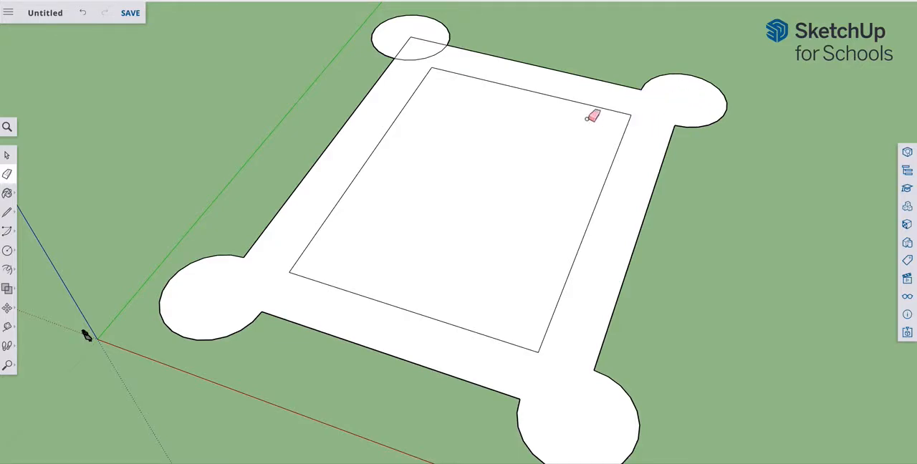
pyautogui.moveTo(431, 35)
pyautogui.mouseDown()
pyautogui.moveTo(403, 45)
pyautogui.moveTo(414, 66)
pyautogui.mouseUp()
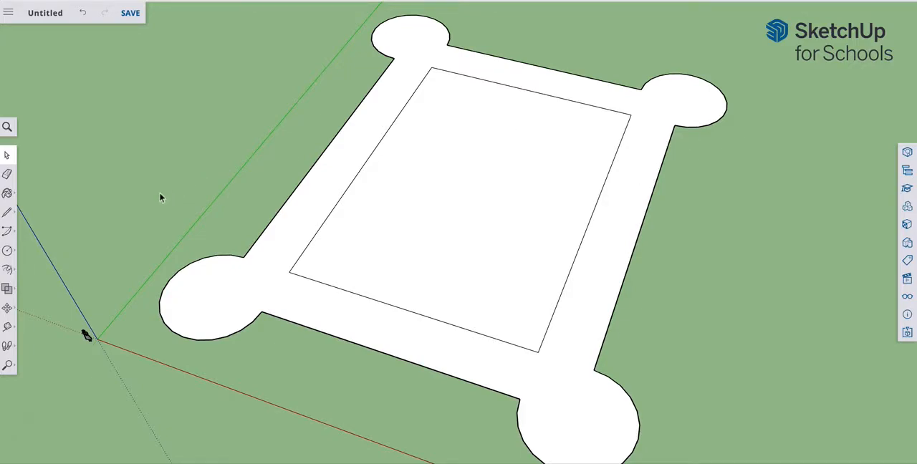
# Step: Offset the outer outline of the border and its four rounded corners slightly inward to form a thin wall strip
pyautogui.click(9, 271)
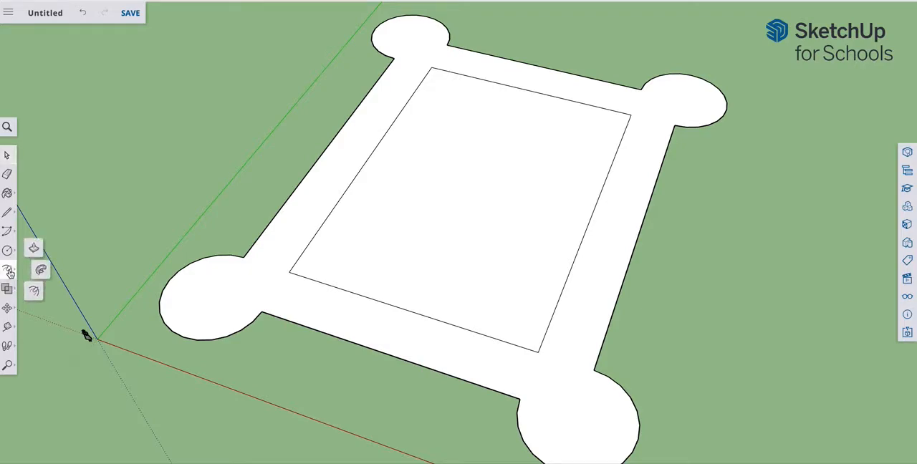
pyautogui.click(33, 291)
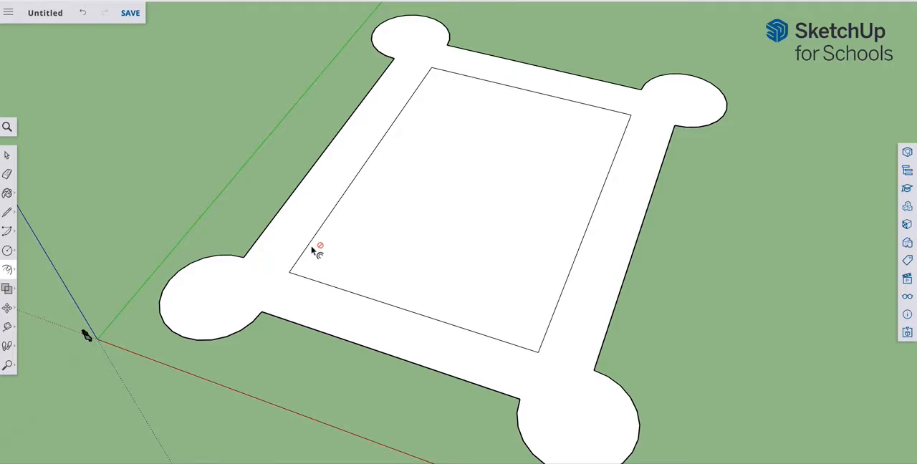
pyautogui.click(306, 254)
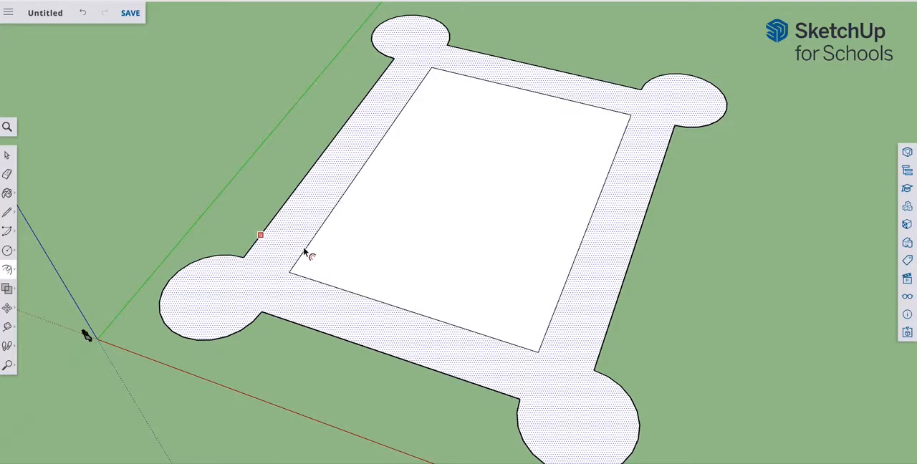
pyautogui.click(263, 246)
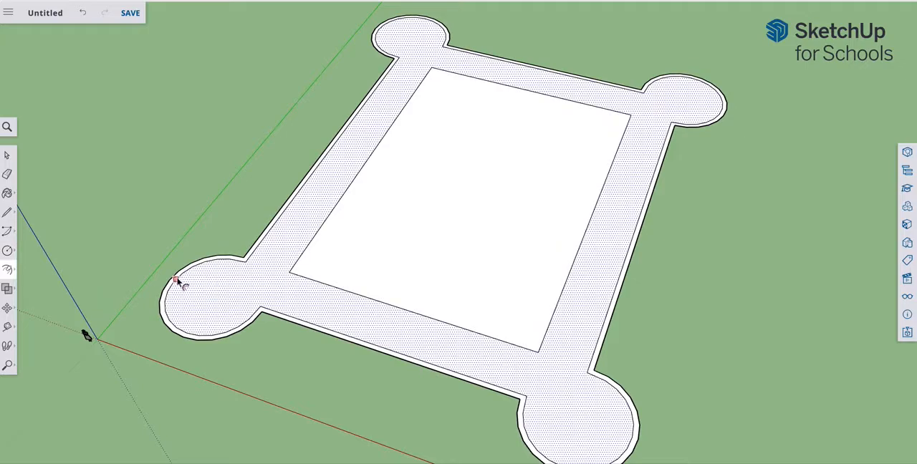
# Step: Offset the inner rectangle's outline slightly inward to form a matching thin strip around the central area
pyautogui.click(10, 270)
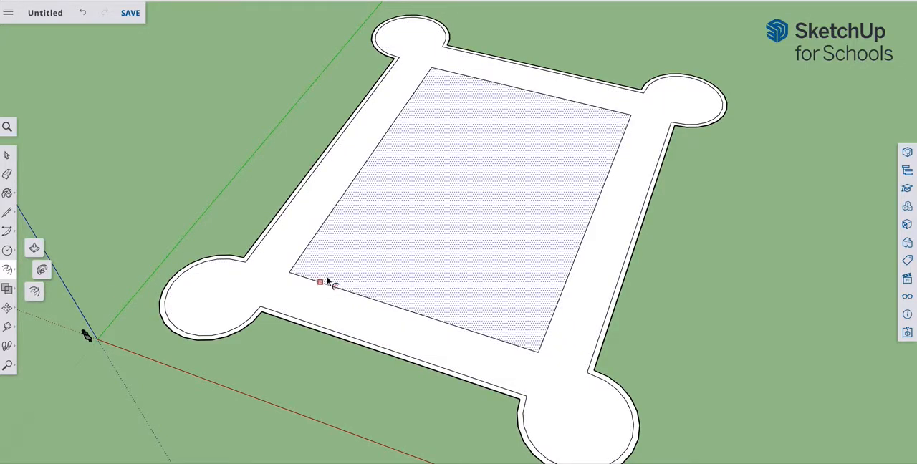
pyautogui.click(326, 282)
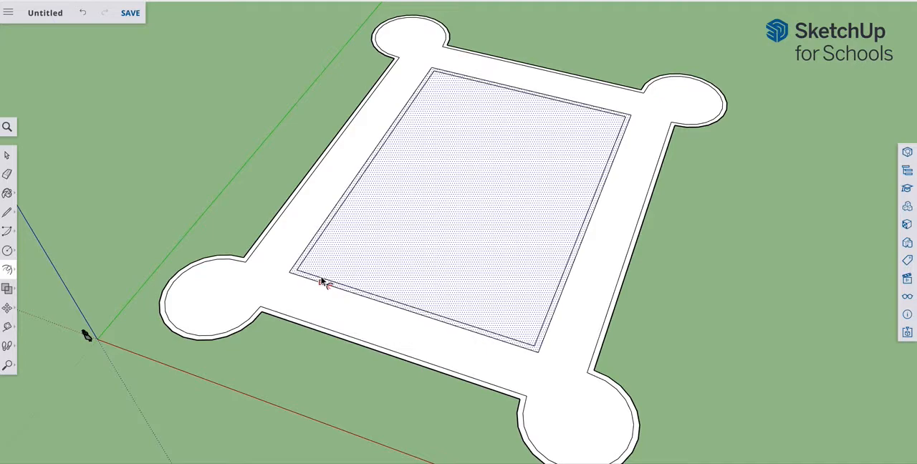
pyautogui.click(323, 281)
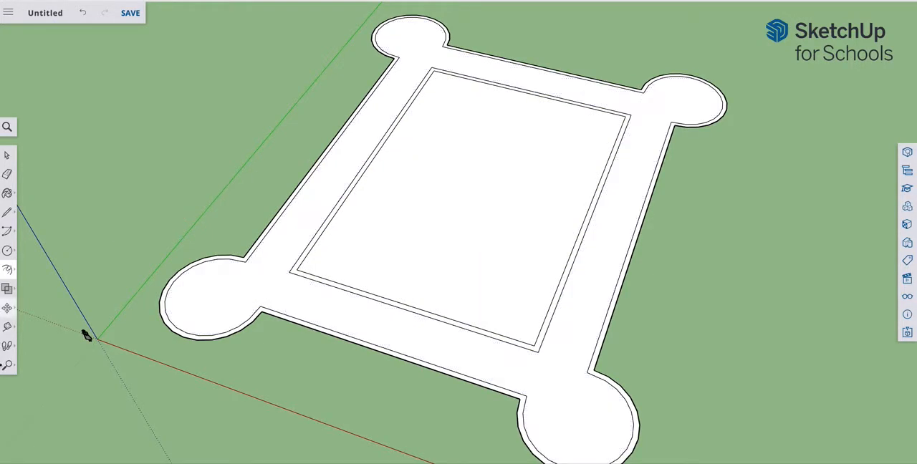
# Step: Push/Pull the thin outer strip upward to raise the perimeter walls and four round corner towers
pyautogui.click(7, 366)
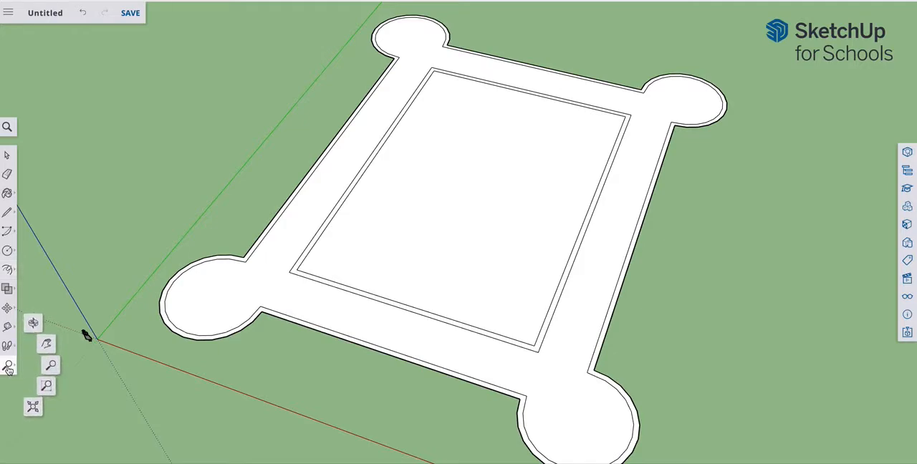
pyautogui.click(34, 321)
pyautogui.moveTo(188, 364); pyautogui.dragTo(196, 303)
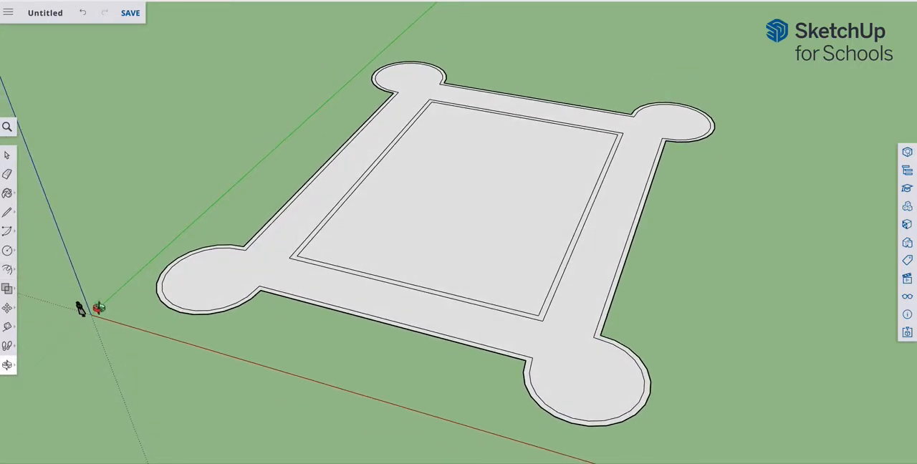
pyautogui.click(13, 270)
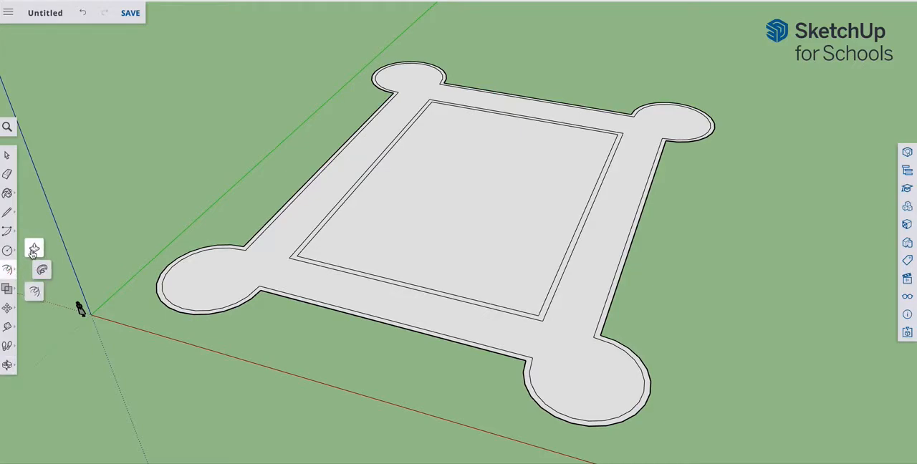
pyautogui.click(33, 252)
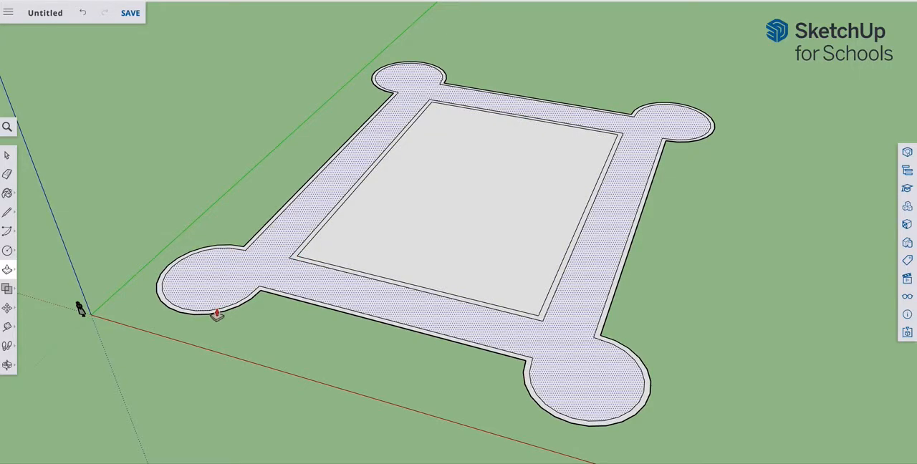
pyautogui.moveTo(159, 292); pyautogui.dragTo(133, 232)
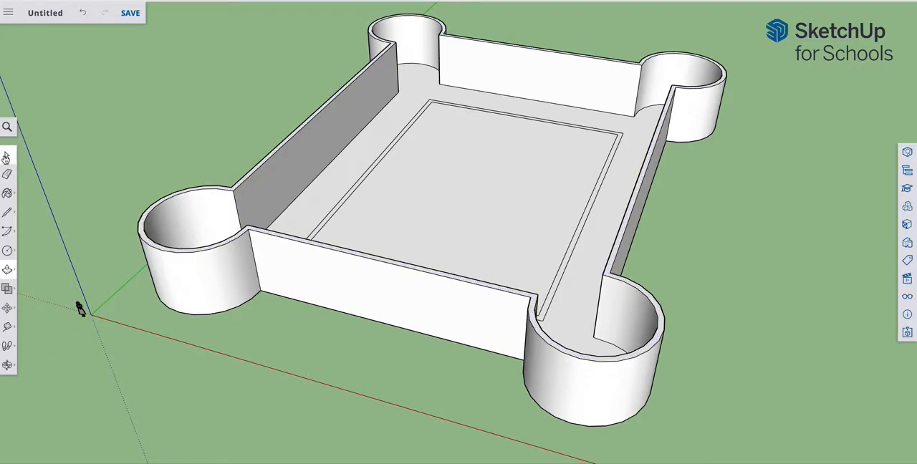
# Step: Push/Pull the thin inner rectangular strip upward, matching its height to the top edge of the outer wall
pyautogui.click(7, 270)
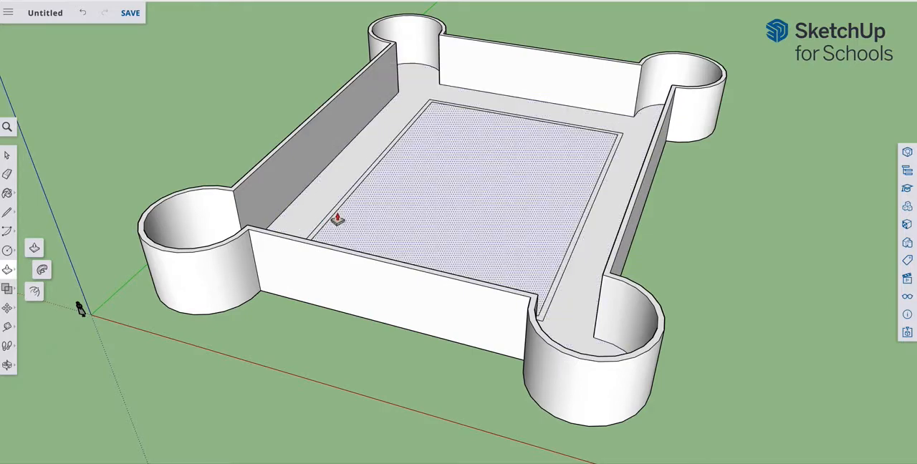
pyautogui.moveTo(339, 212); pyautogui.dragTo(337, 182)
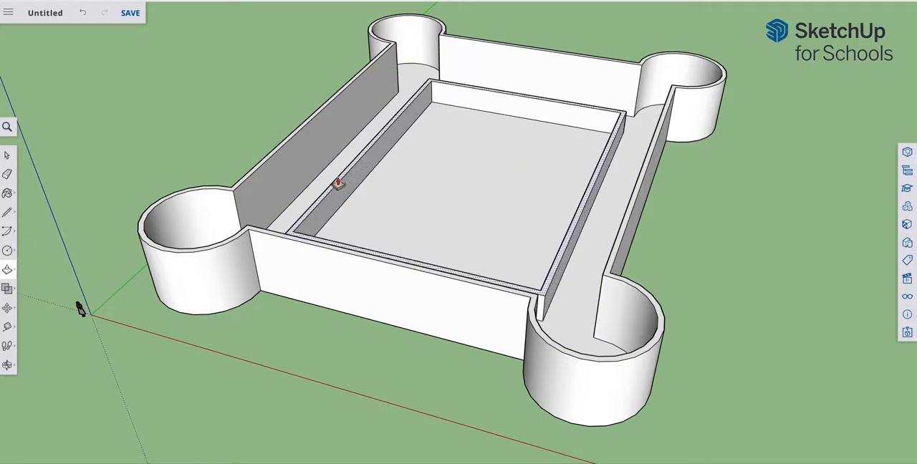
pyautogui.click(322, 178)
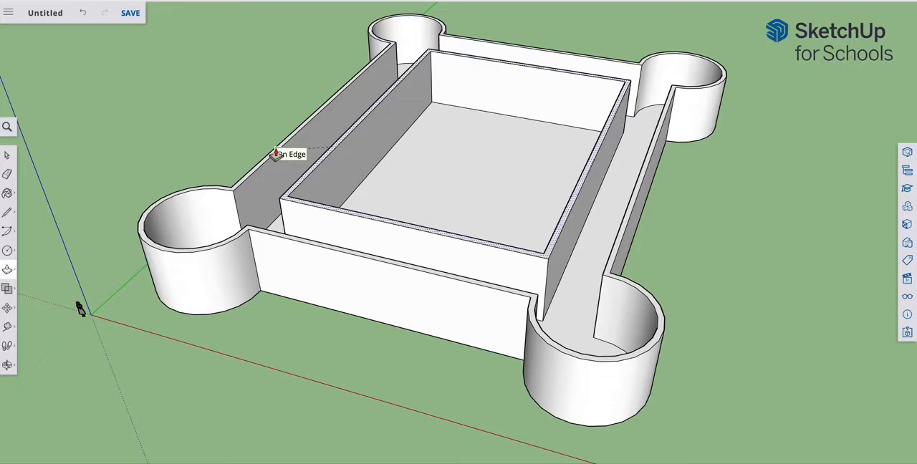
pyautogui.click(275, 155)
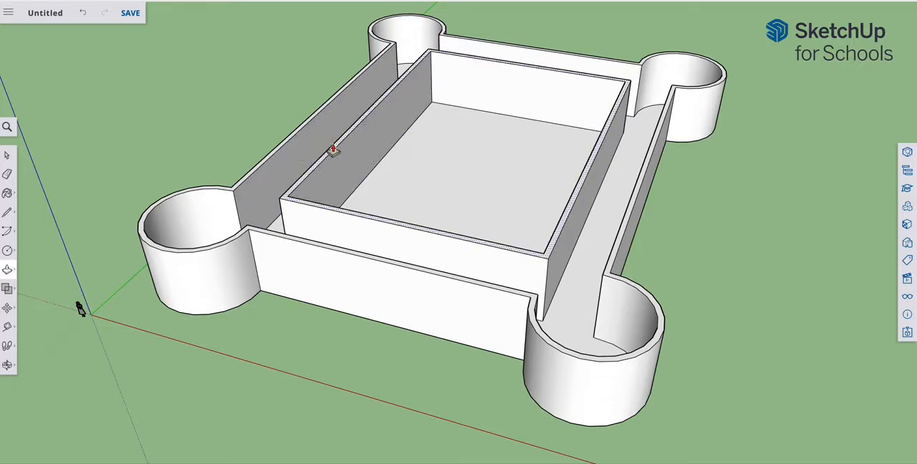
# Step: Try to draw a slanted dividing line across the front walkway floor, from beside a front tower to the inner wall
pyautogui.click(7, 364)
pyautogui.moveTo(303, 352); pyautogui.dragTo(416, 384)
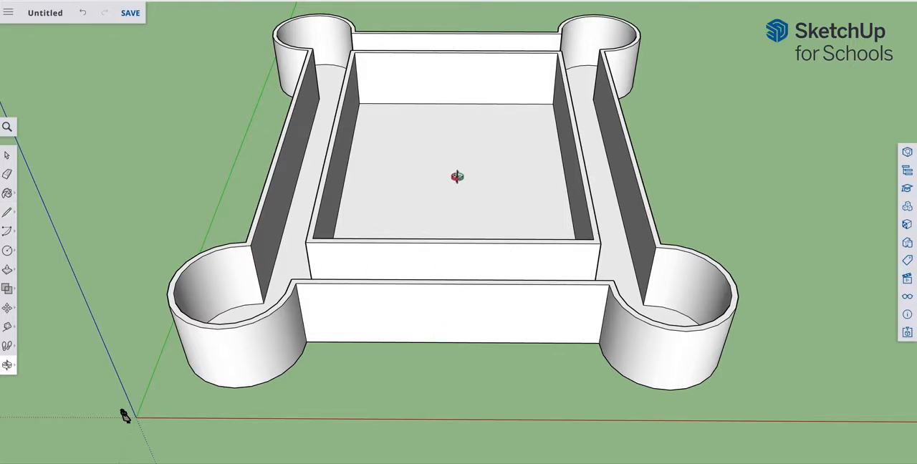
pyautogui.scroll(3, 450, 235)
pyautogui.moveTo(491, 189); pyautogui.dragTo(450, 307, button='middle')
pyautogui.click(7, 212)
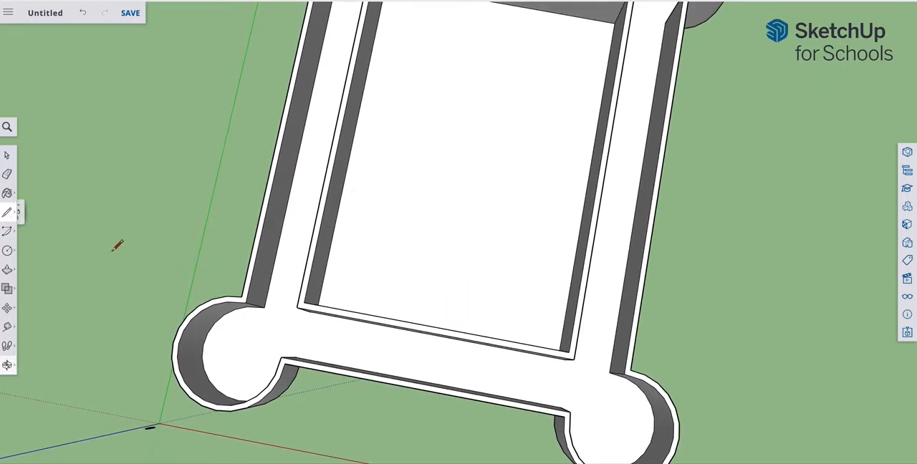
pyautogui.click(297, 357)
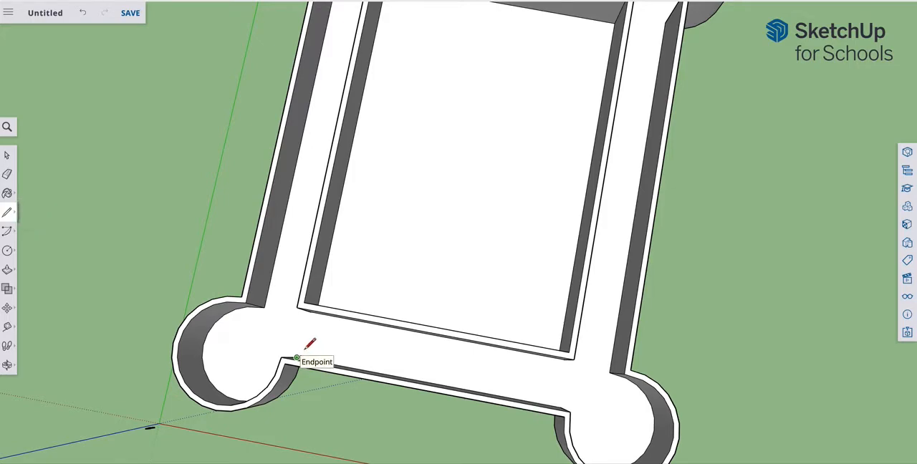
pyautogui.click(312, 313)
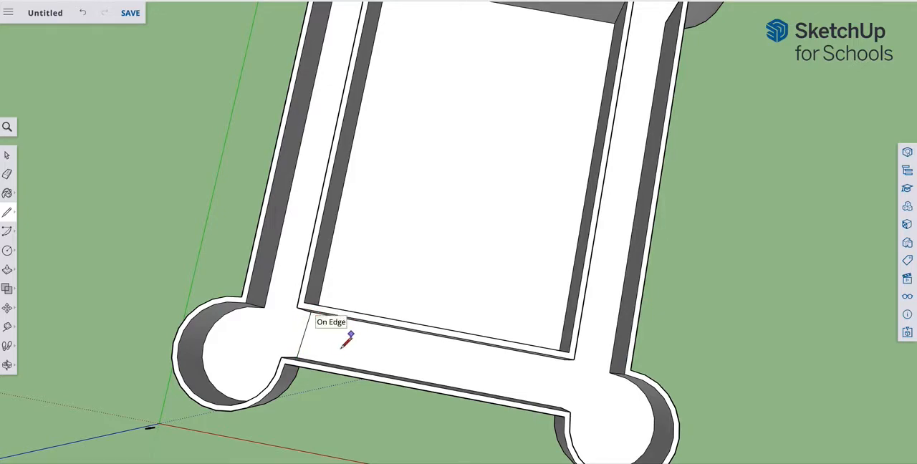
pyautogui.scroll(-4, 343, 342)
pyautogui.scroll(4, 342, 346)
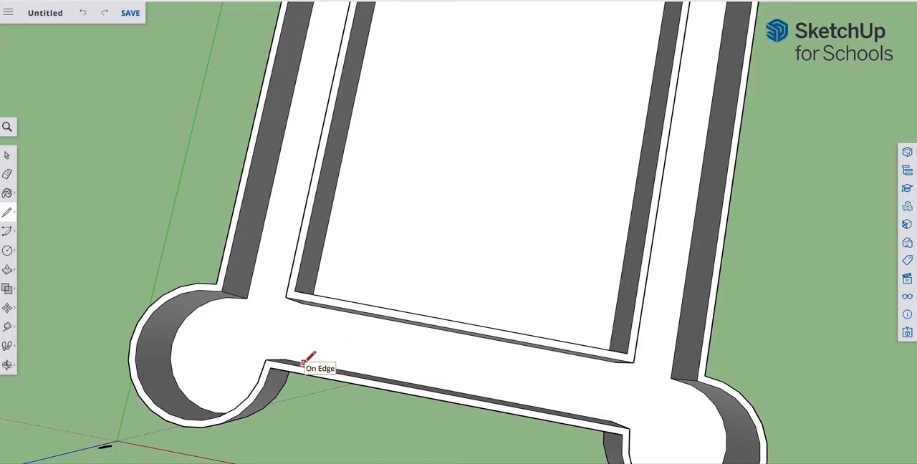
# Step: Draw two parallel dividing lines across the front walkway floor, one near each front tower, from the outer wall to the inner wall
pyautogui.click(304, 363)
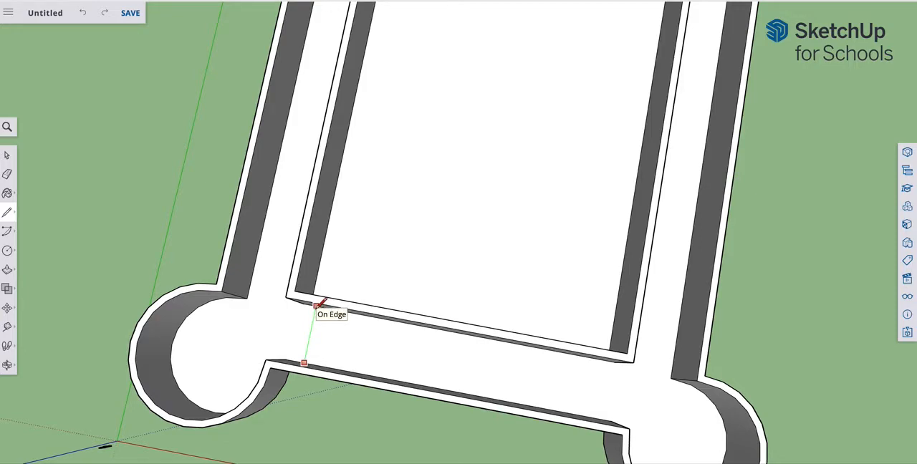
pyautogui.click(347, 309)
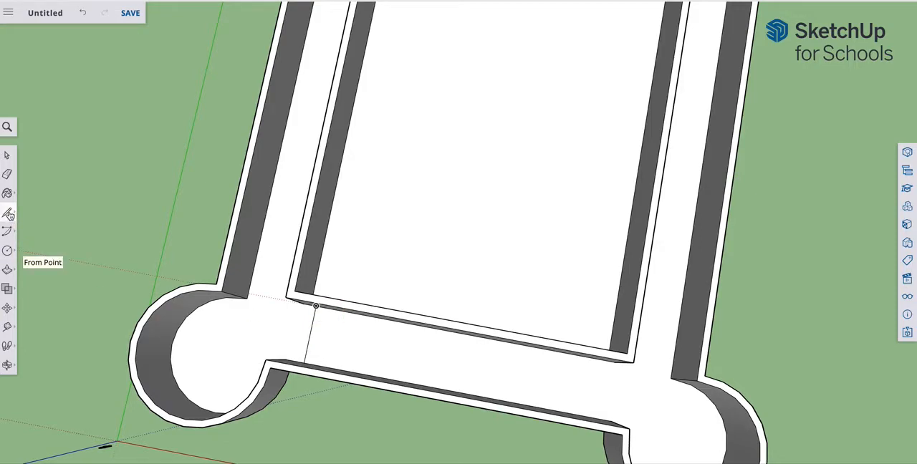
pyautogui.click(7, 213)
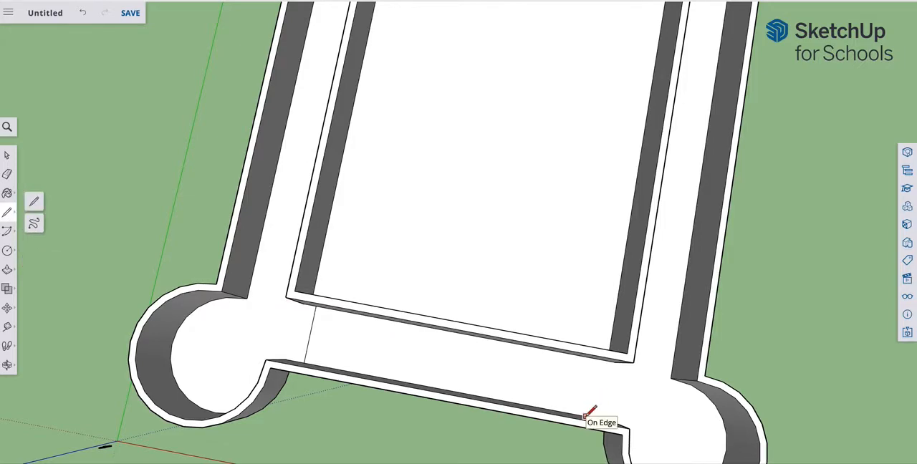
pyautogui.click(585, 415)
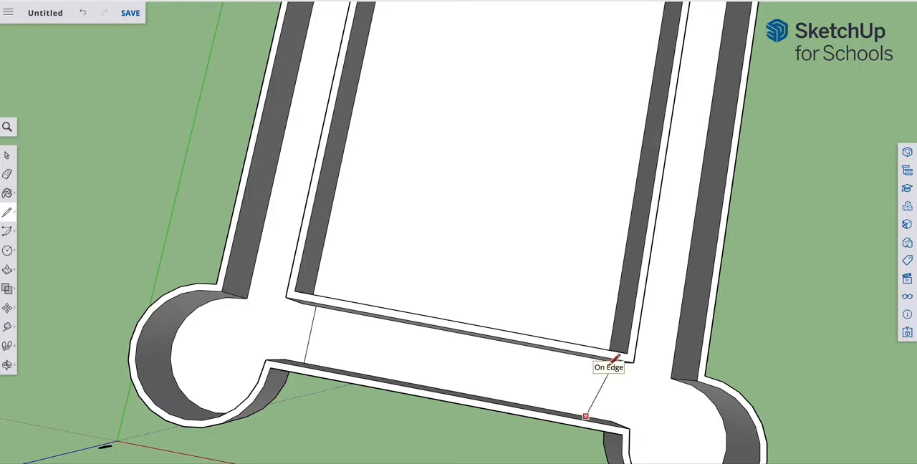
pyautogui.click(586, 354)
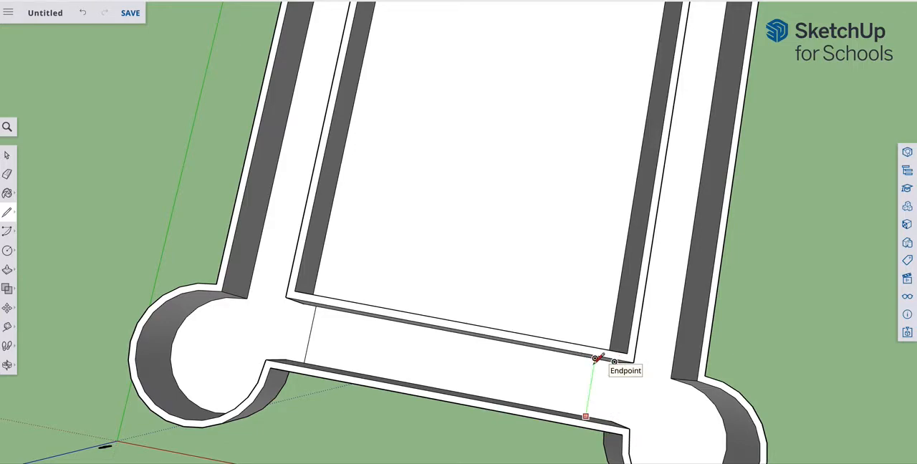
pyautogui.click(599, 357)
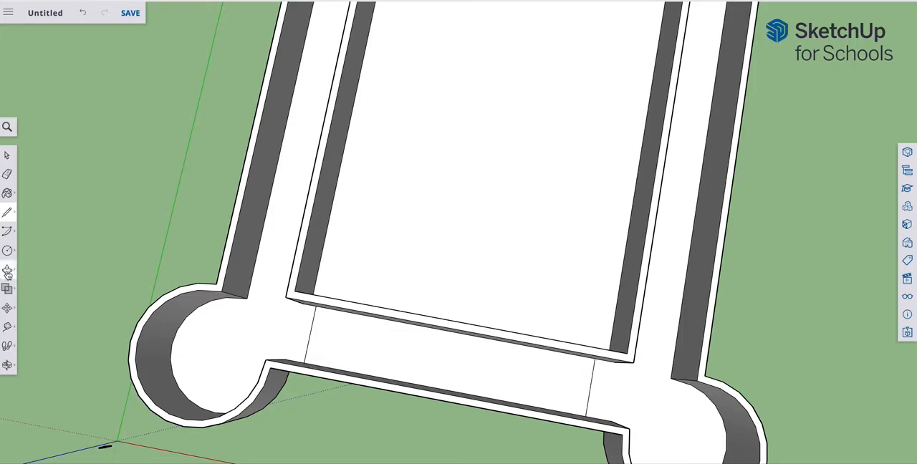
# Step: Push/Pull the connected walkway and tower floor up to slightly below the wall tops, leaving the front middle section at ground level
pyautogui.click(7, 272)
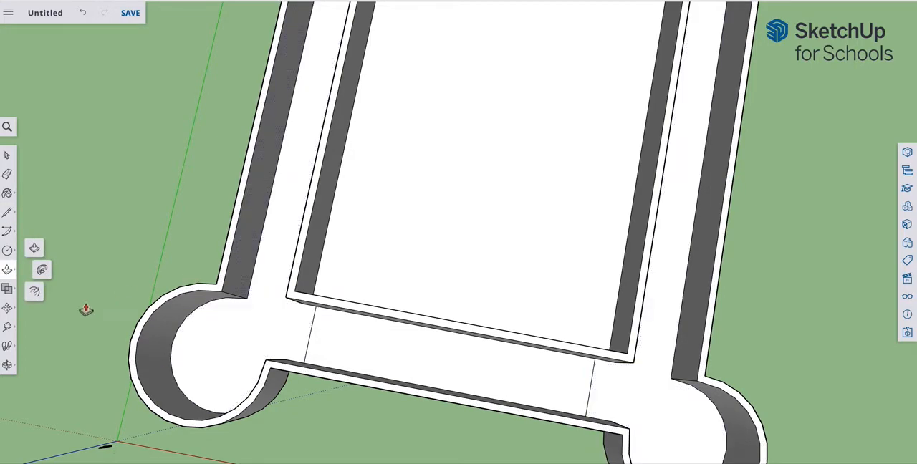
pyautogui.click(7, 366)
pyautogui.moveTo(334, 301); pyautogui.dragTo(201, 229)
pyautogui.click(7, 270)
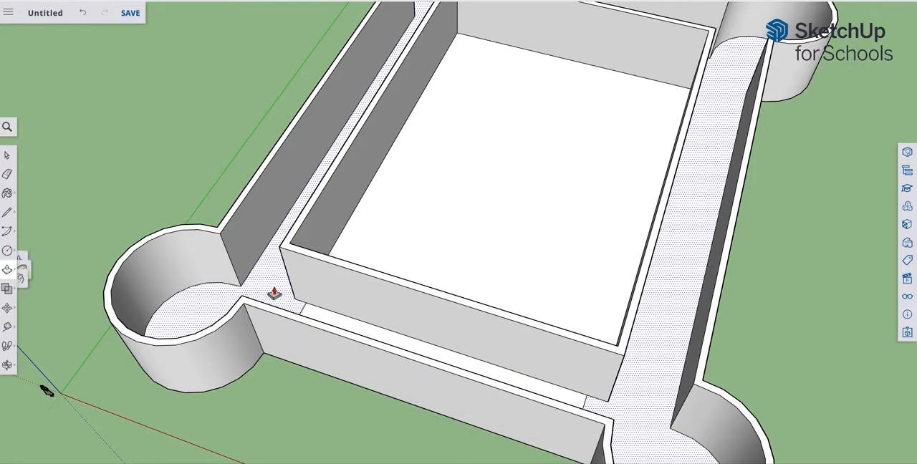
pyautogui.moveTo(271, 279); pyautogui.dragTo(267, 255)
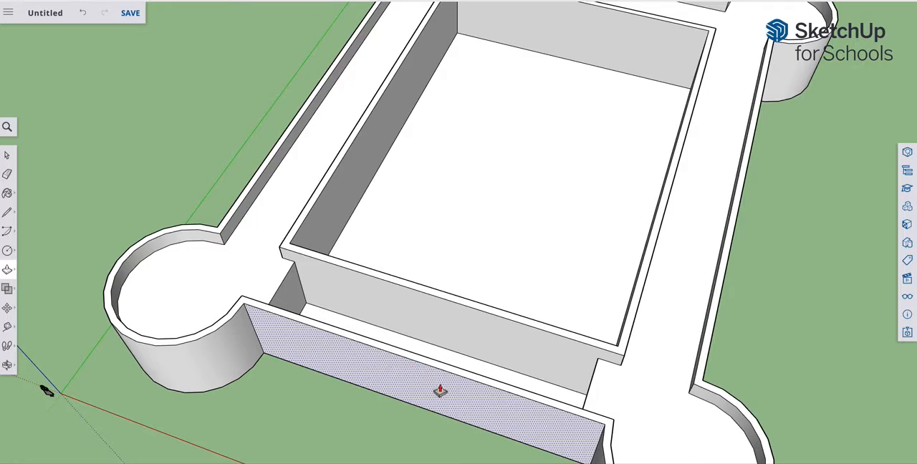
# Step: Examine the castle from a low angle and through the standard iso, side, back, front and top views
pyautogui.click(7, 365)
pyautogui.click(34, 409)
pyautogui.moveTo(462, 208); pyautogui.dragTo(408, 138)
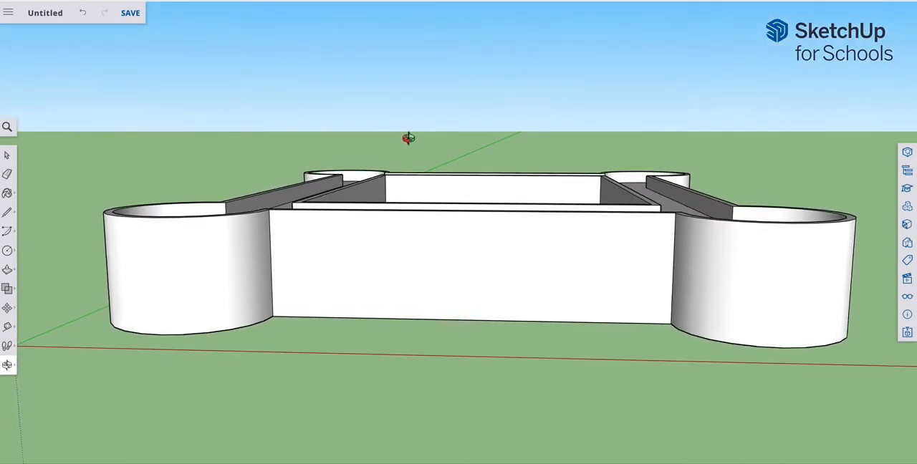
pyautogui.click(907, 281)
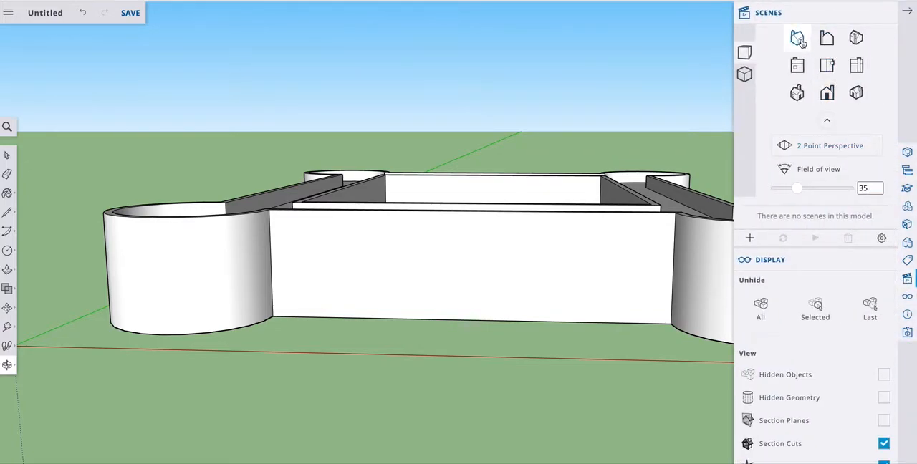
pyautogui.click(796, 67)
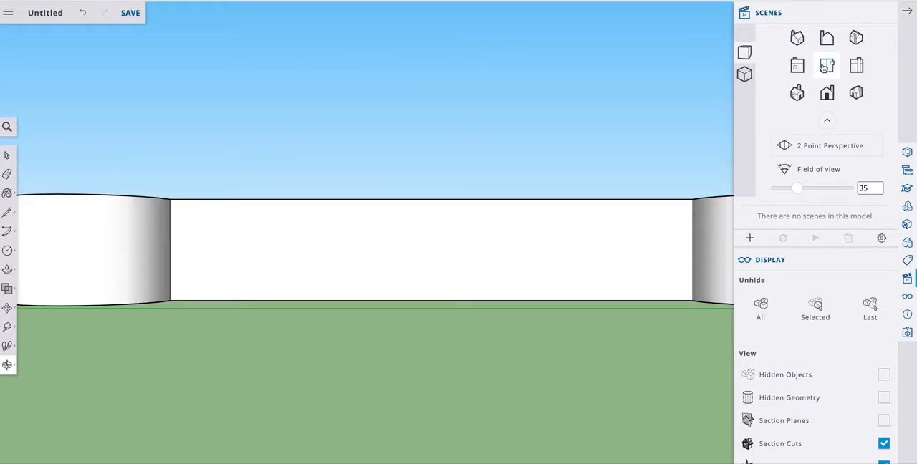
pyautogui.click(829, 68)
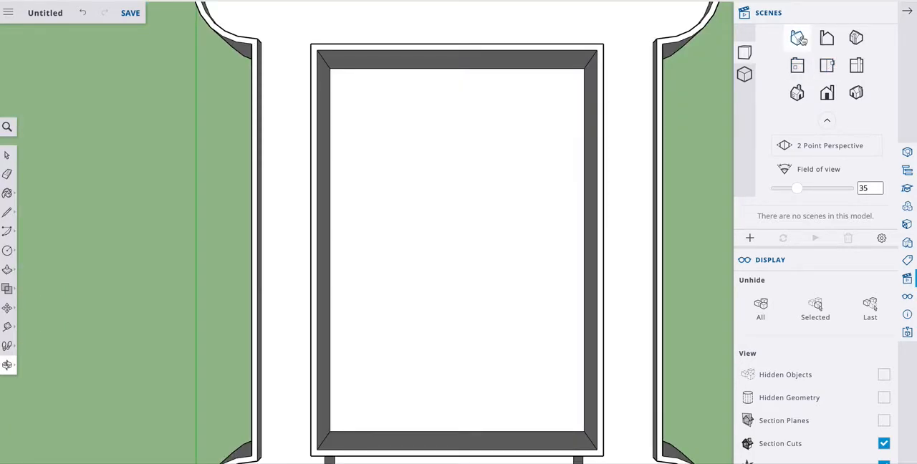
pyautogui.click(797, 38)
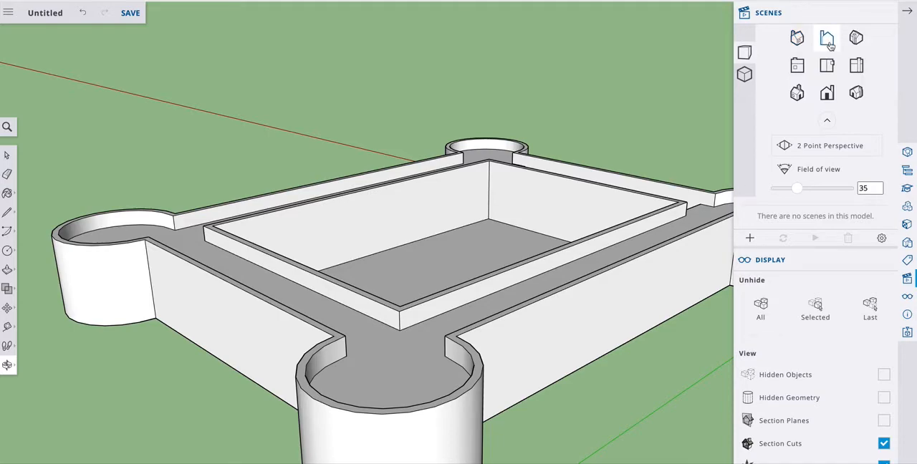
pyautogui.click(855, 40)
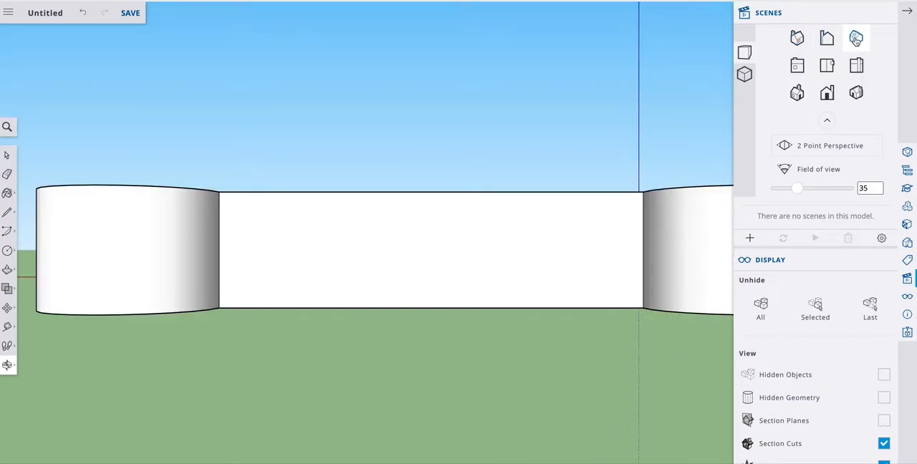
pyautogui.click(856, 40)
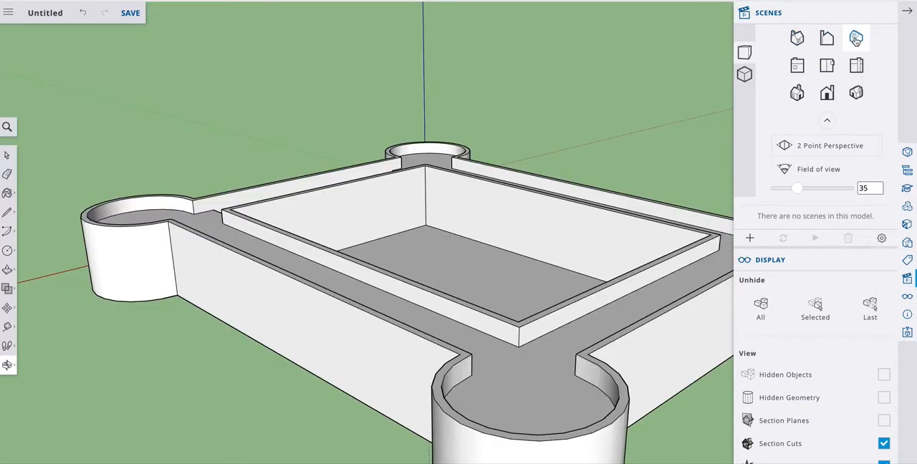
pyautogui.click(797, 94)
pyautogui.click(856, 93)
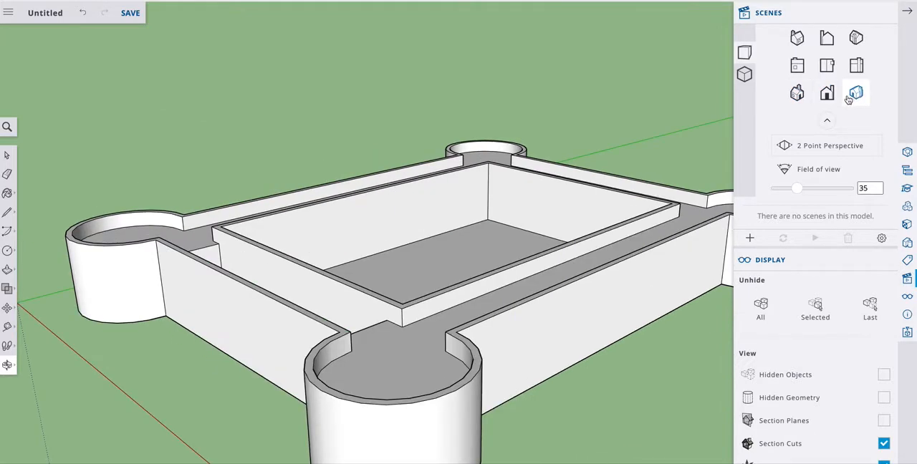
pyautogui.click(797, 93)
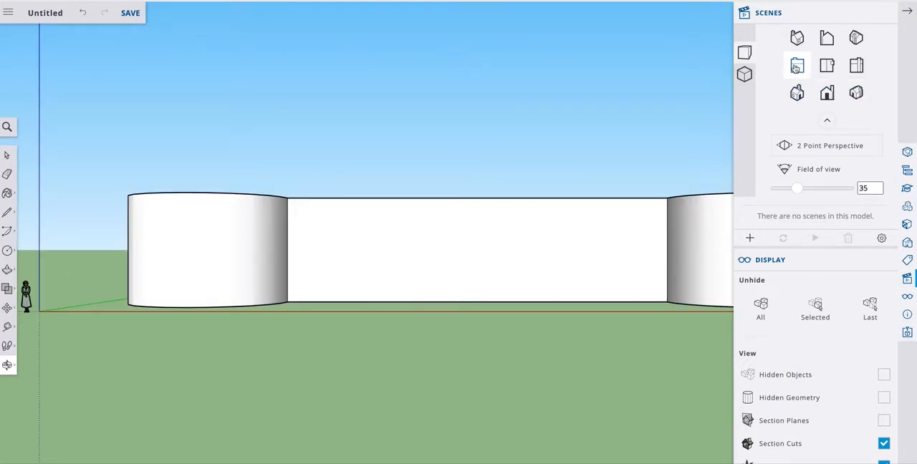
pyautogui.click(796, 67)
pyautogui.click(857, 66)
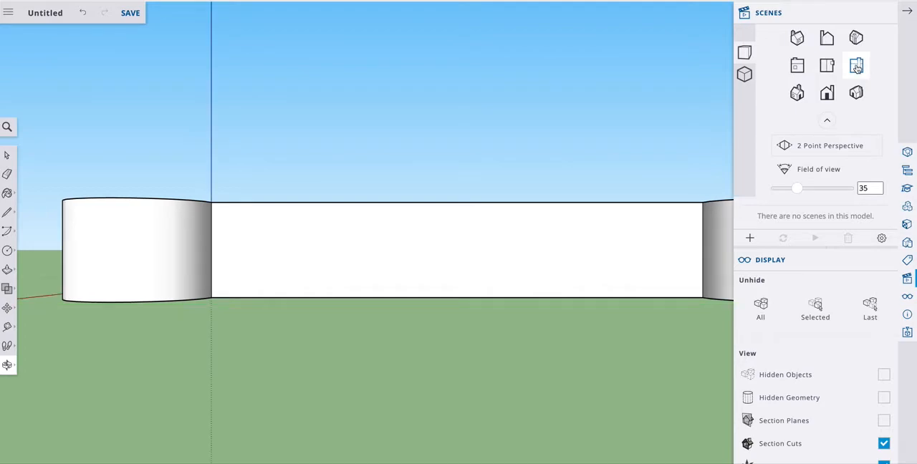
pyautogui.click(827, 66)
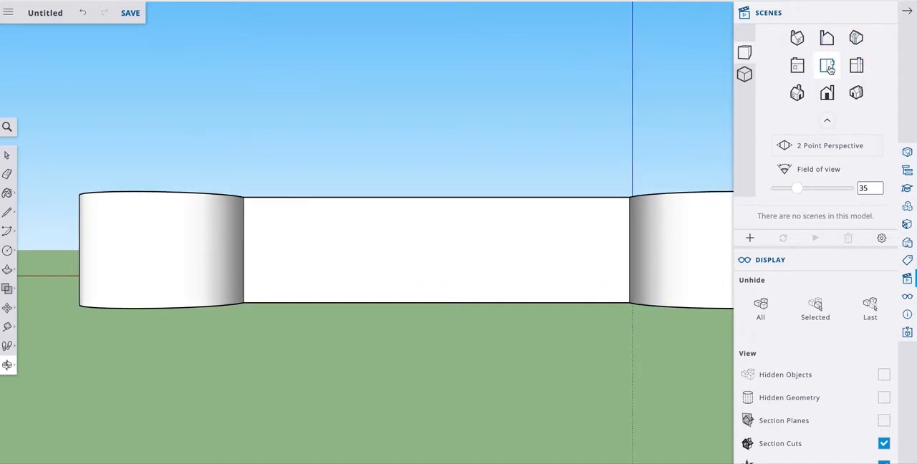
pyautogui.click(829, 67)
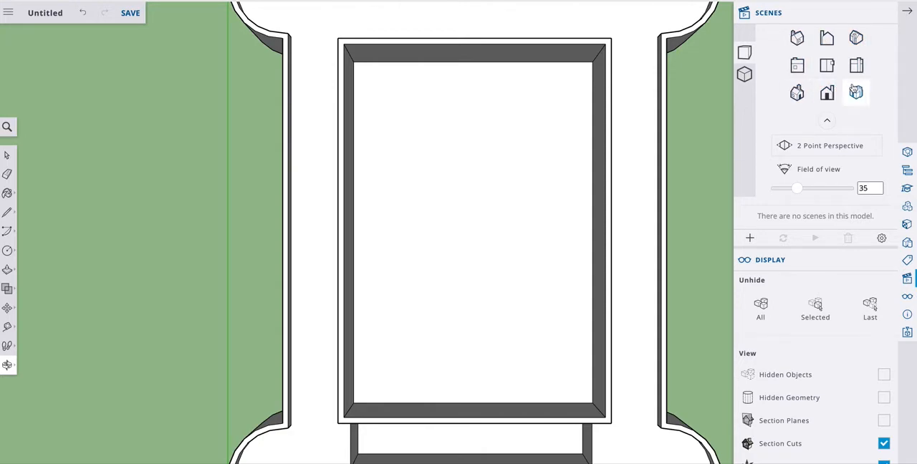
# Step: In the standard front view, draw a doorway rectangle on the front wall, standing on its bottom edge near the middle
pyautogui.click(827, 94)
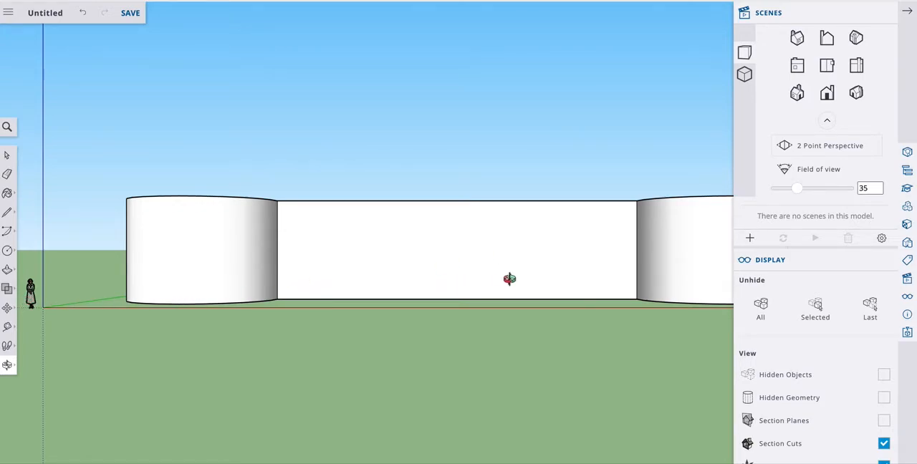
pyautogui.click(907, 12)
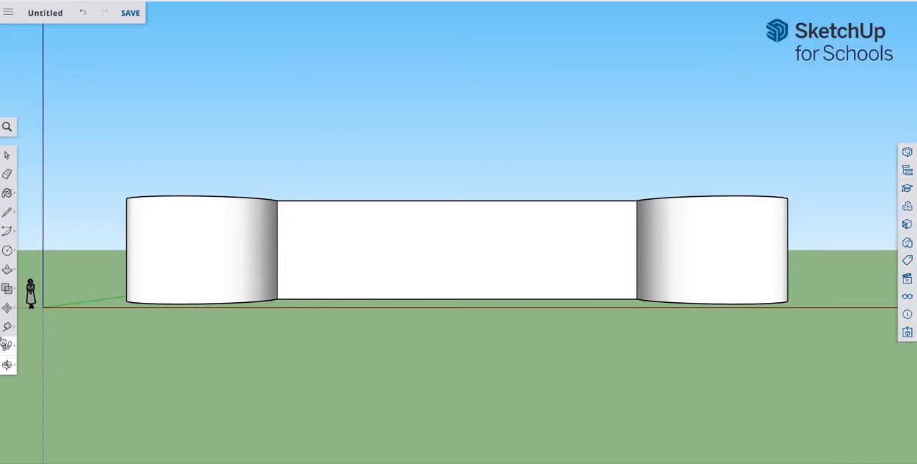
pyautogui.click(8, 252)
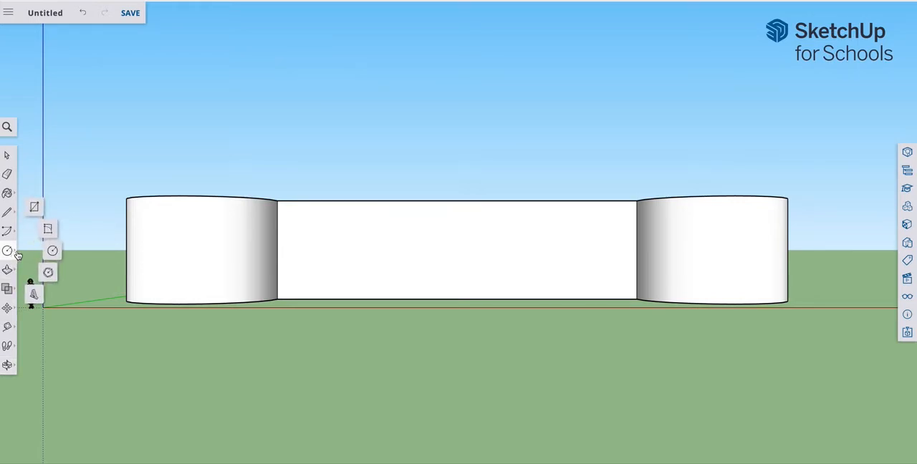
pyautogui.click(35, 209)
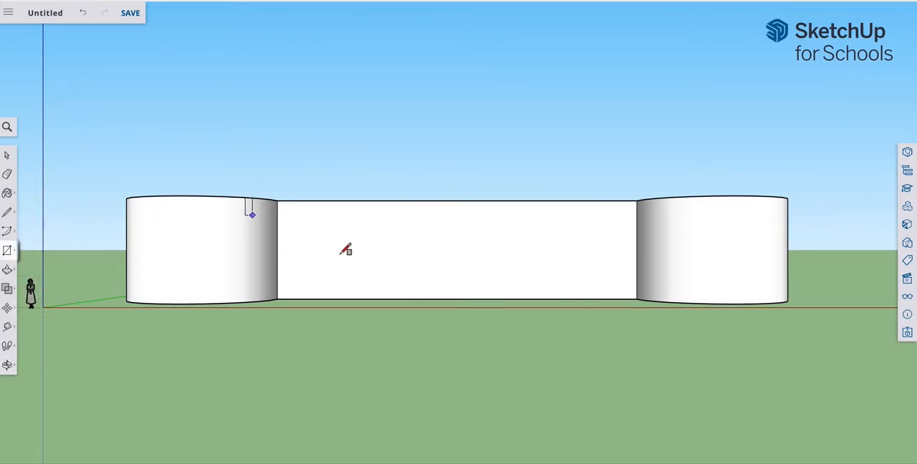
pyautogui.click(424, 299)
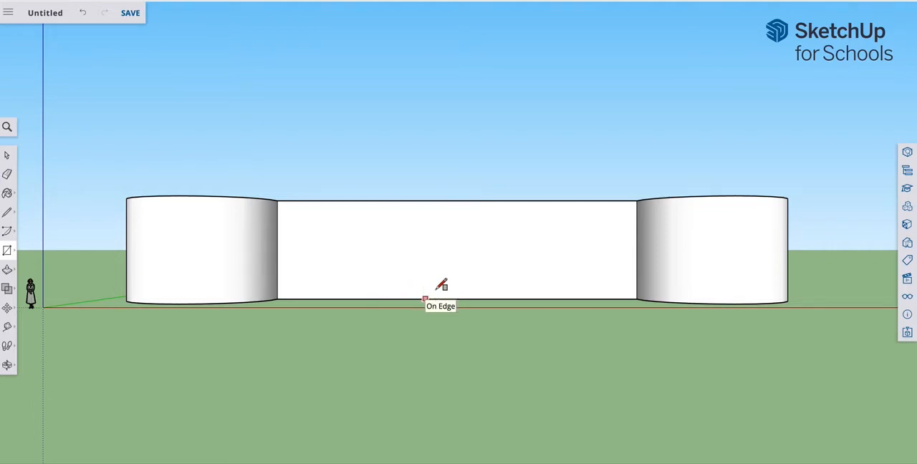
pyautogui.click(497, 260)
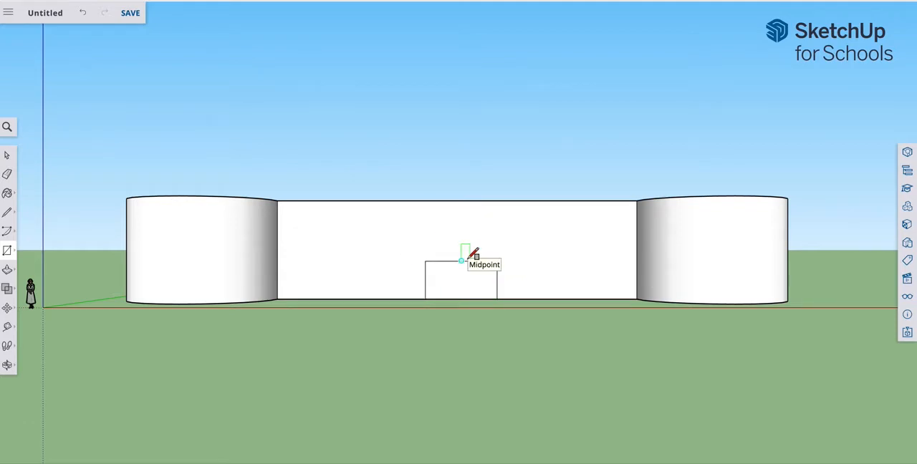
# Step: Draw a rounded arc above the doorway rectangle, from its top-left corner to the midpoint of its top edge
pyautogui.click(14, 232)
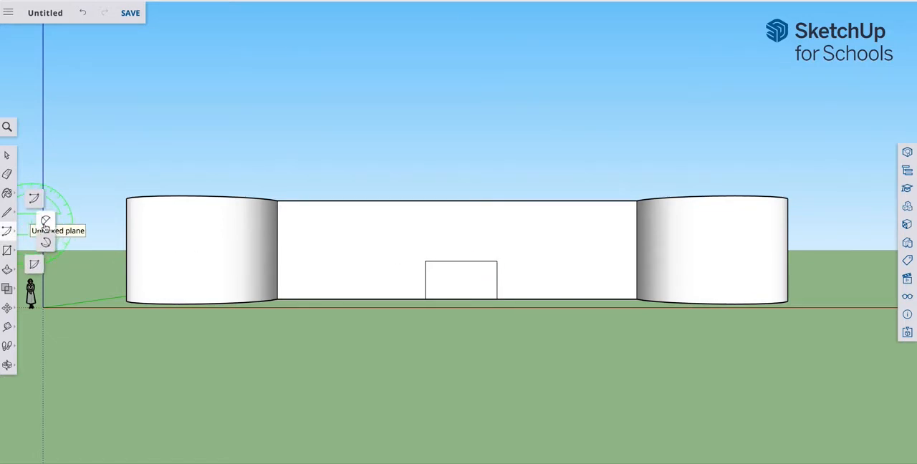
pyautogui.click(45, 223)
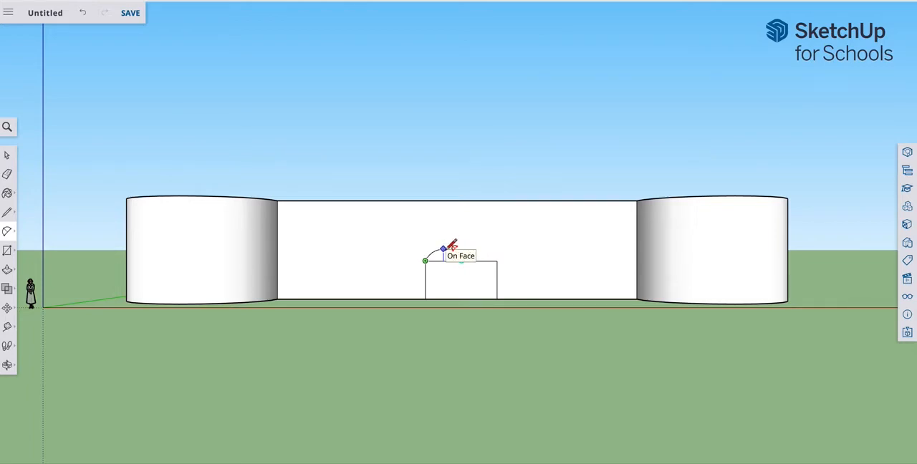
pyautogui.click(445, 249)
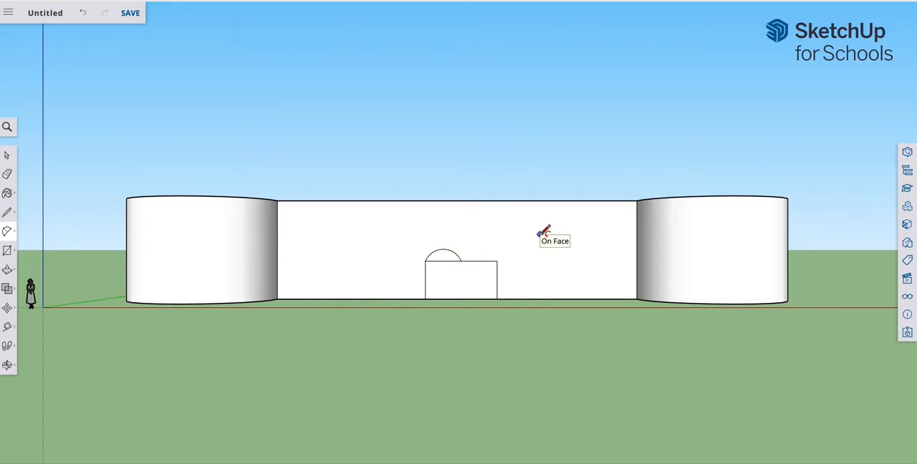
# Step: Undo the last arc and draw two matching upward arcs above the doorway rectangle, meeting at the midpoint of its top edge
pyautogui.click(498, 260)
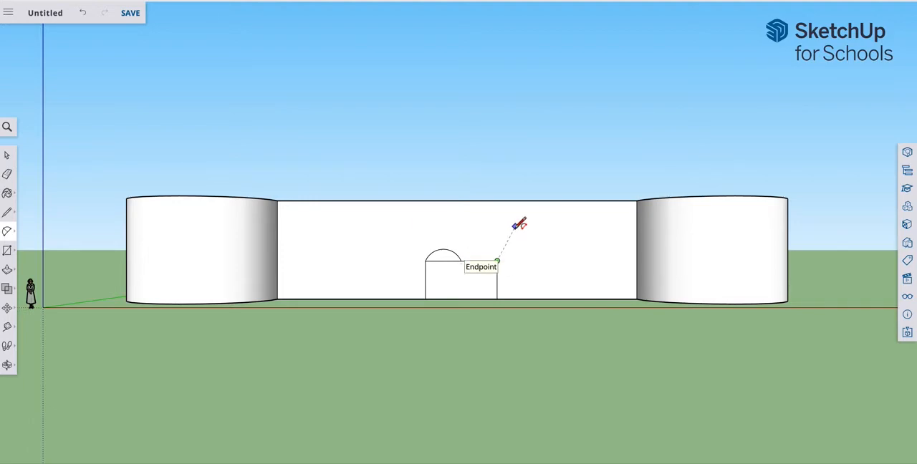
pyautogui.hotkey('ctrl', 'z')
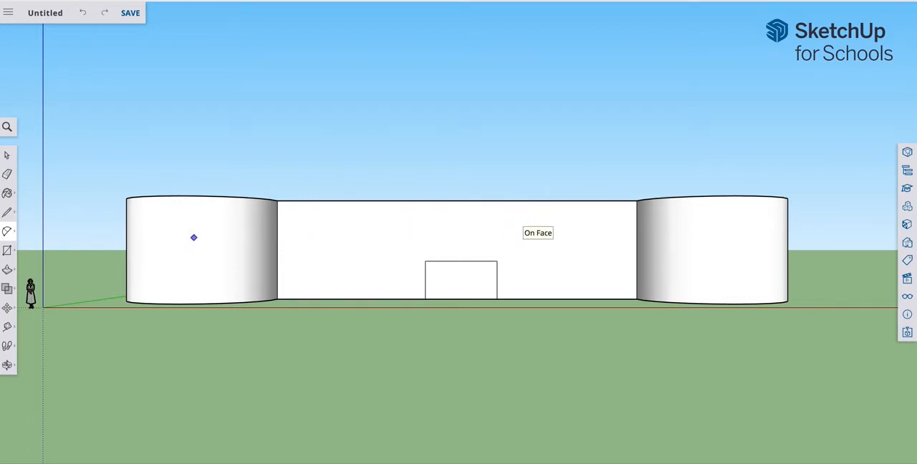
pyautogui.click(426, 261)
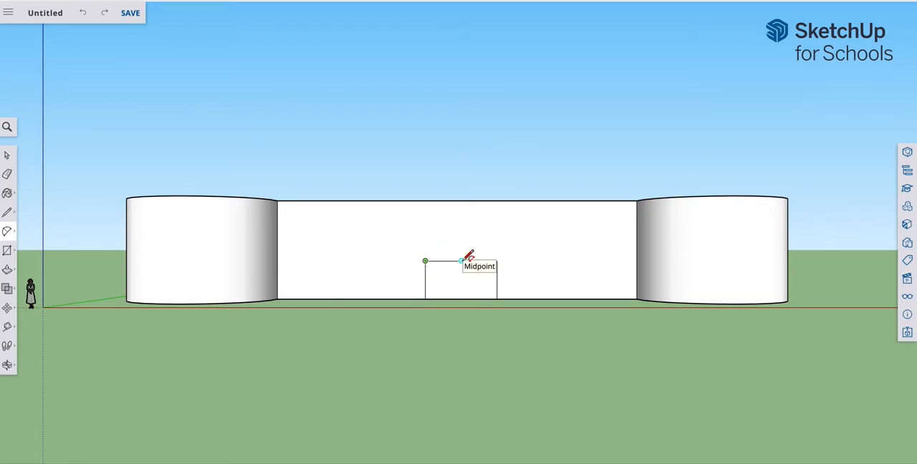
pyautogui.click(460, 260)
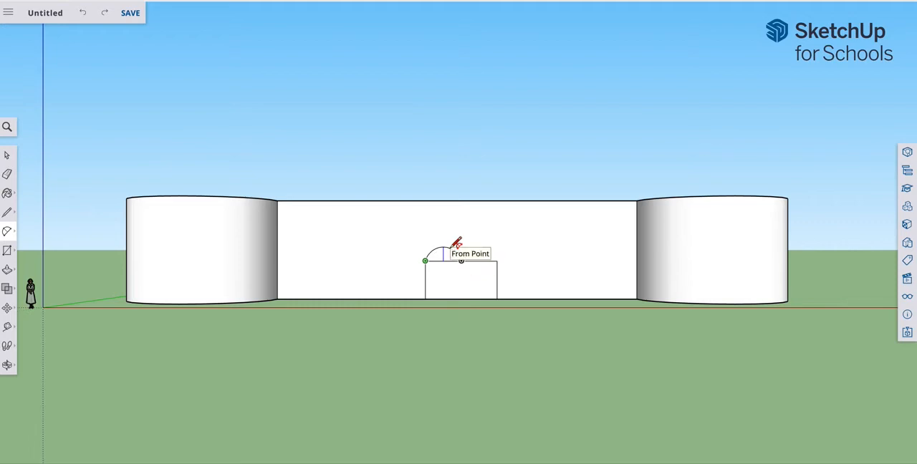
pyautogui.click(501, 252)
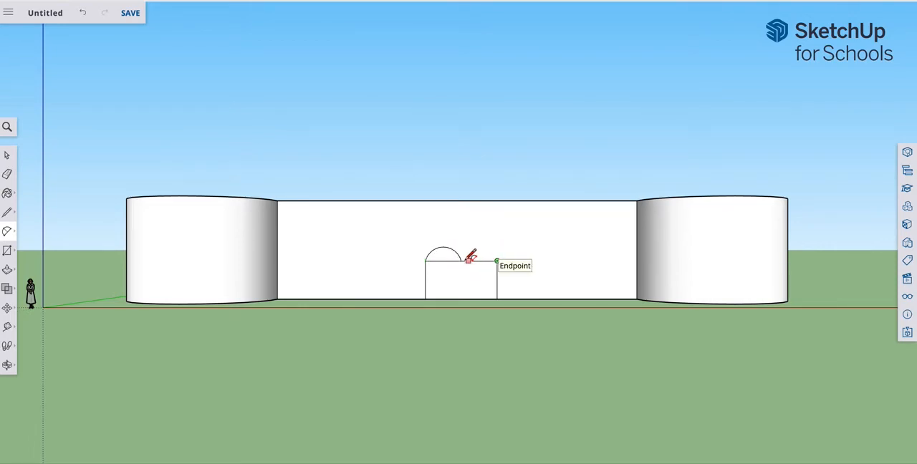
pyautogui.click(461, 261)
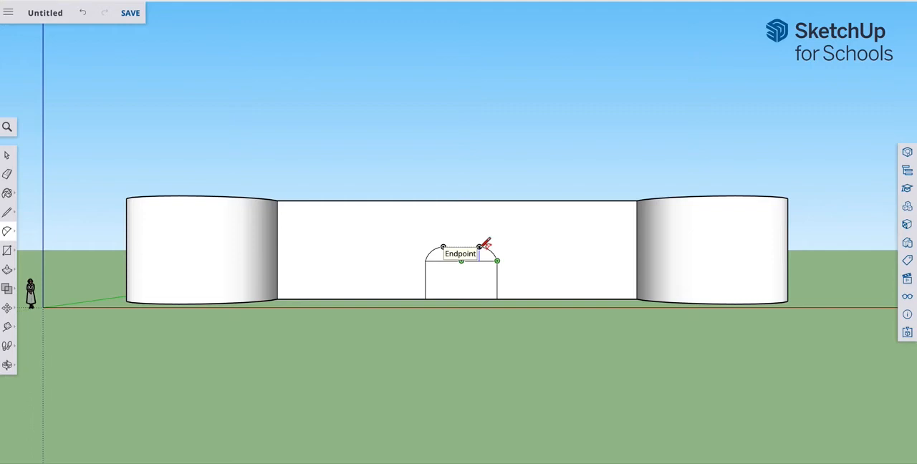
pyautogui.click(486, 244)
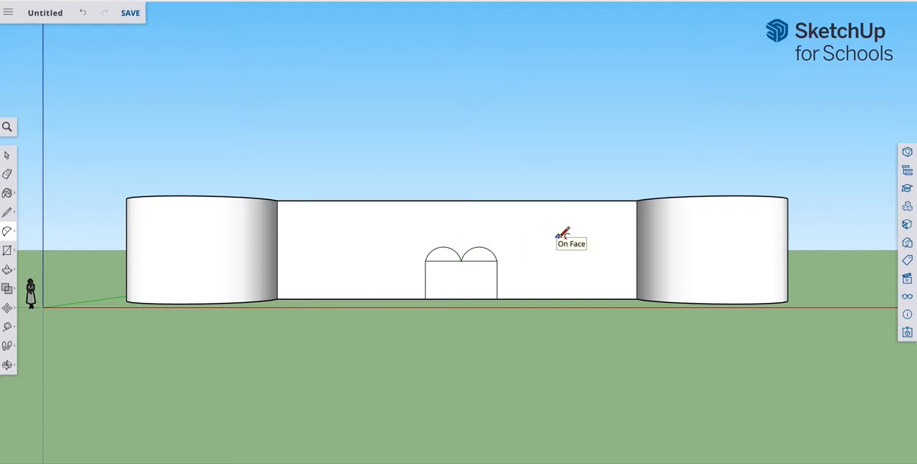
# Step: Bridge the peaks of the two doorway arcs with a third arc and erase the inner lines, keeping only the outer outline
pyautogui.click(452, 245)
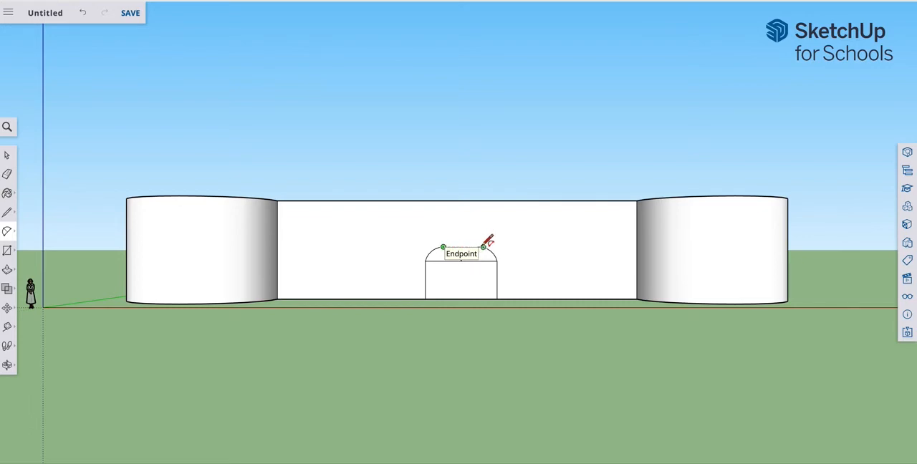
pyautogui.click(483, 247)
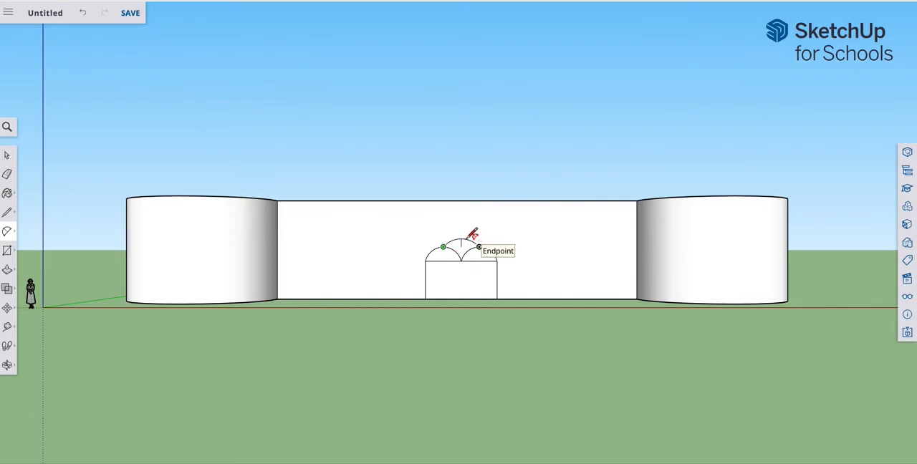
pyautogui.click(467, 238)
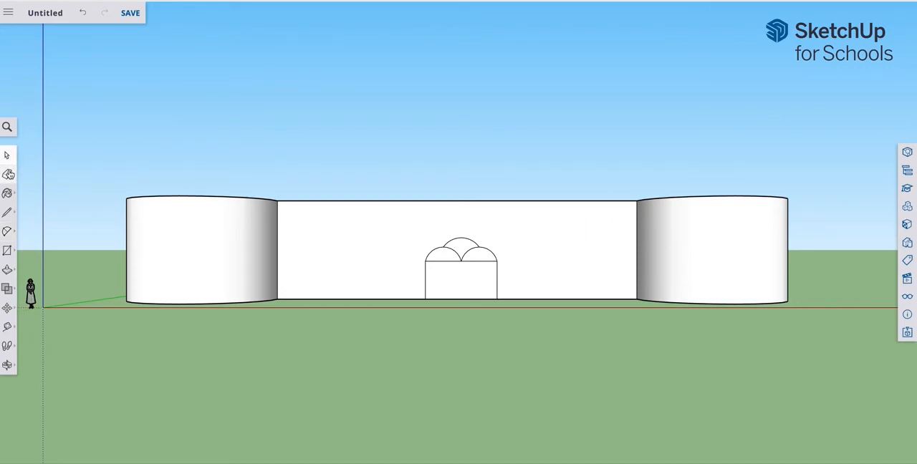
pyautogui.click(7, 174)
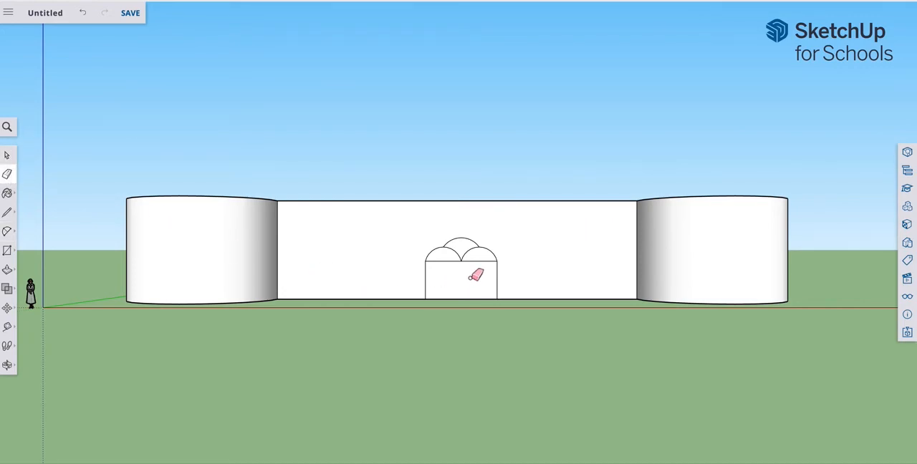
pyautogui.moveTo(473, 270)
pyautogui.mouseDown()
pyautogui.moveTo(461, 248)
pyautogui.moveTo(448, 263)
pyautogui.mouseUp()
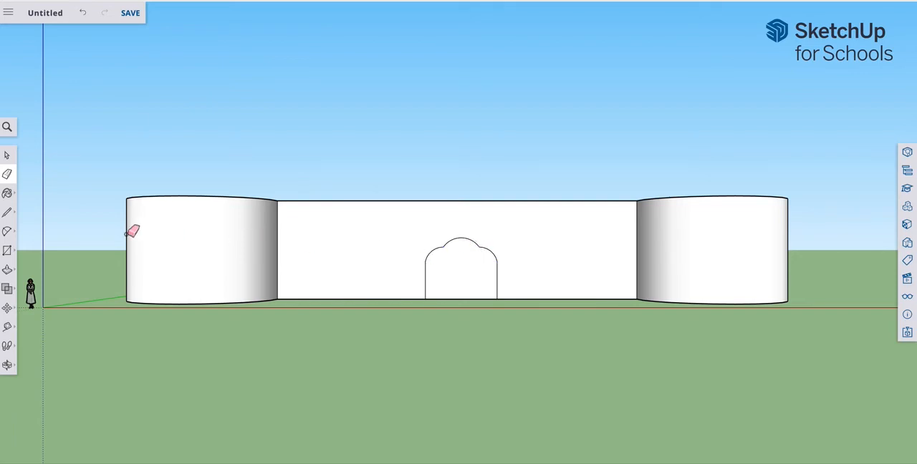
# Step: Push/Pull the scalloped doorway face inward through the thickness of the front wall to cut an opening
pyautogui.click(7, 364)
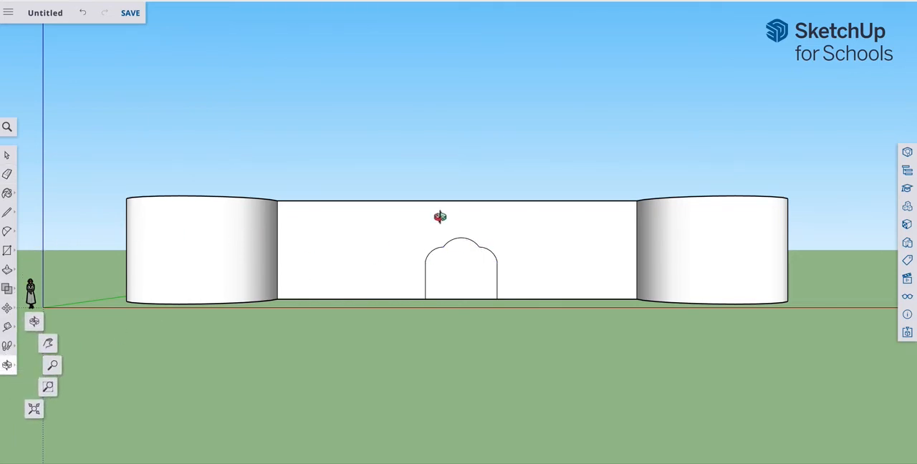
pyautogui.moveTo(372, 242); pyautogui.dragTo(365, 357)
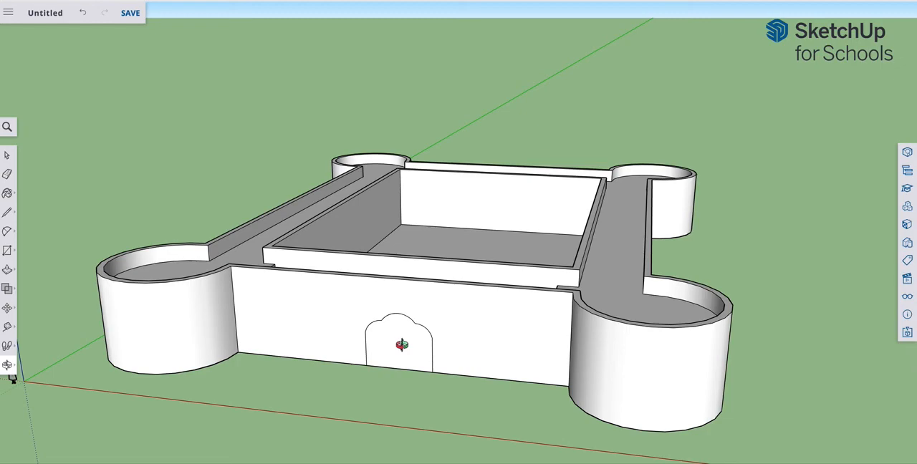
pyautogui.moveTo(405, 336); pyautogui.dragTo(291, 344)
pyautogui.click(9, 156)
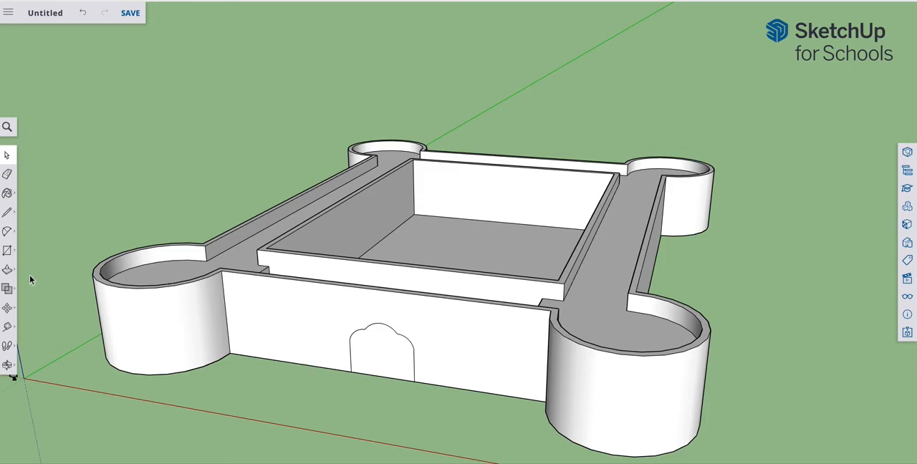
pyautogui.click(8, 271)
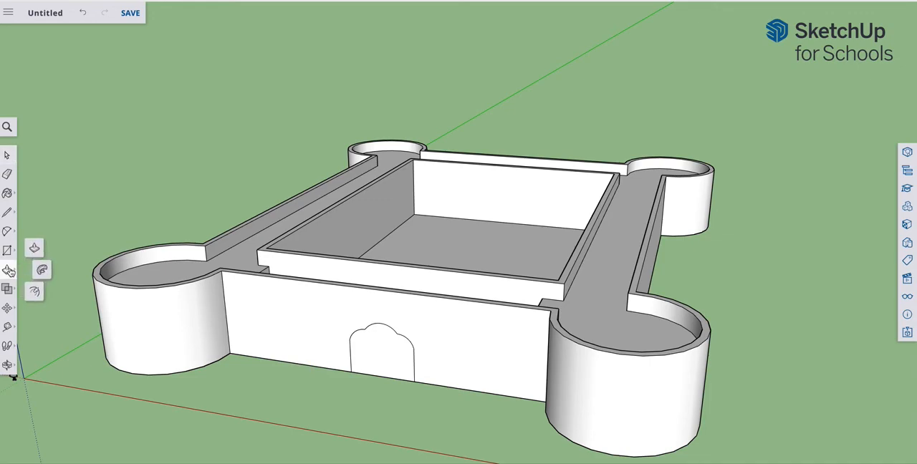
pyautogui.click(388, 354)
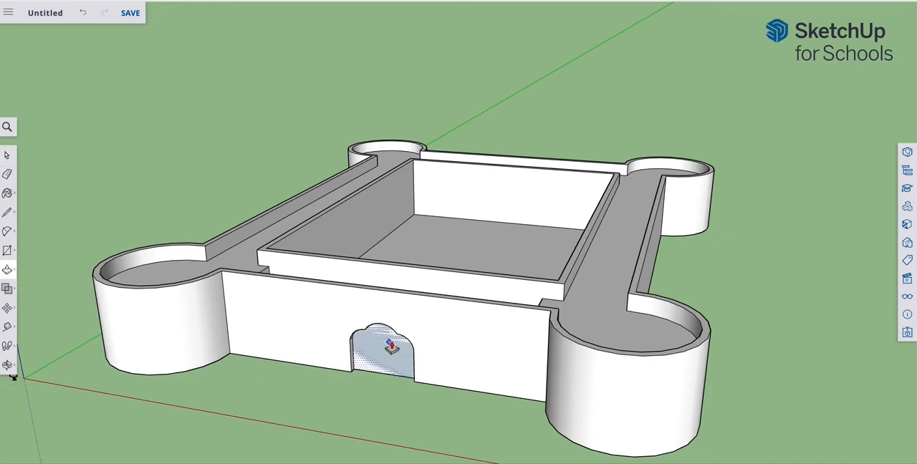
pyautogui.click(413, 296)
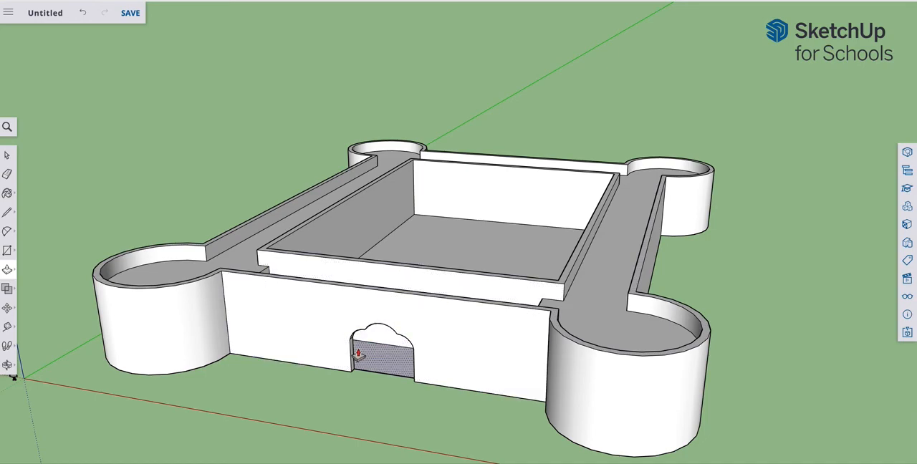
pyautogui.click(7, 365)
pyautogui.moveTo(399, 337); pyautogui.dragTo(692, 361)
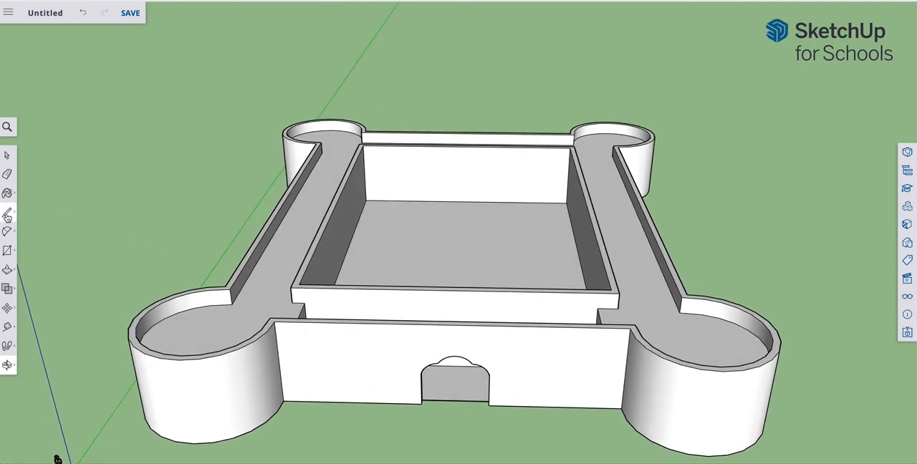
pyautogui.click(9, 157)
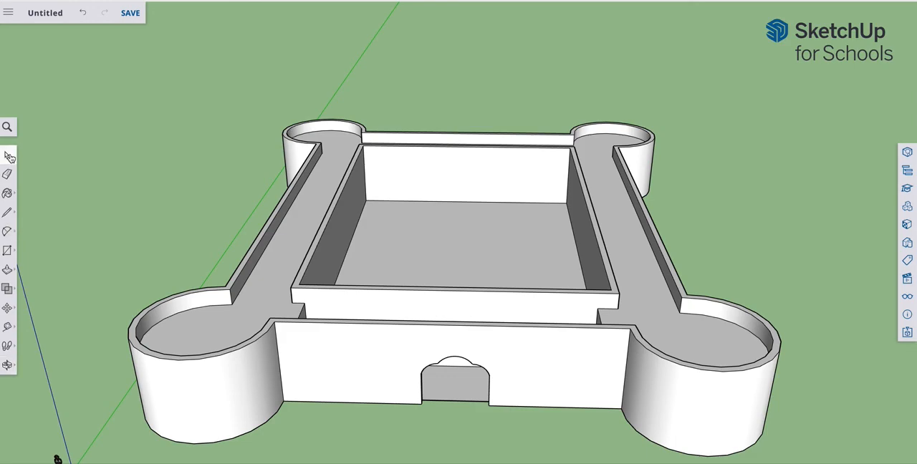